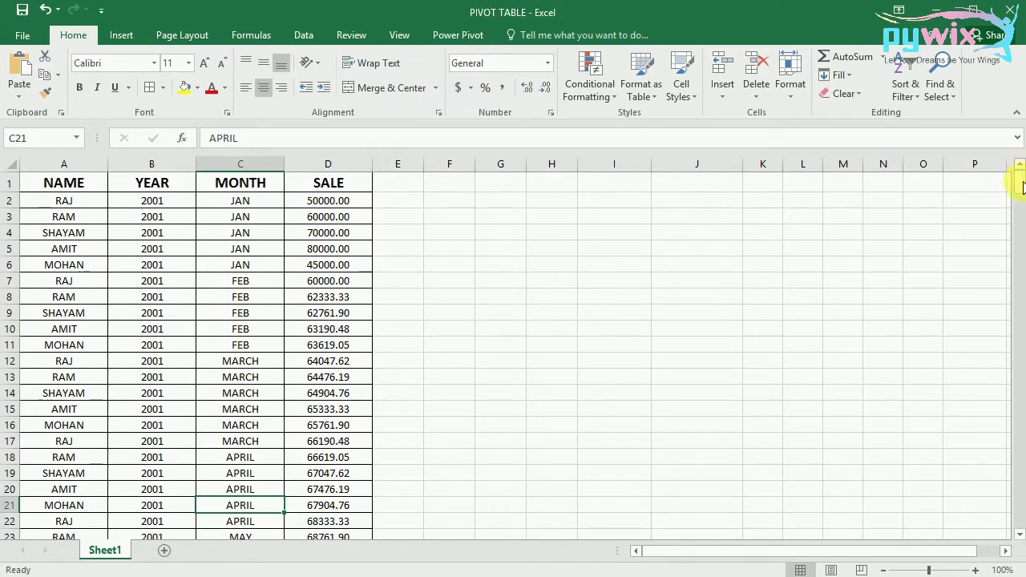
Step: Start a new PivotTable from the sales table, with source range A1:D271 proposed
mouse_move(1022, 186)
left_mouse_down()
mouse_move(1023, 374)
mouse_move(1022, 178)
left_mouse_up()
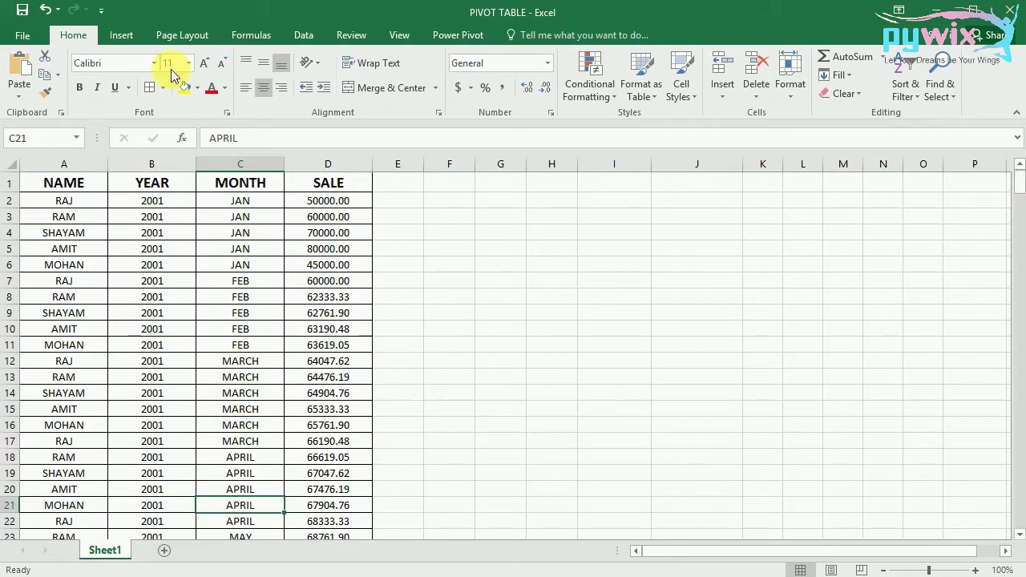
left_click(121, 35)
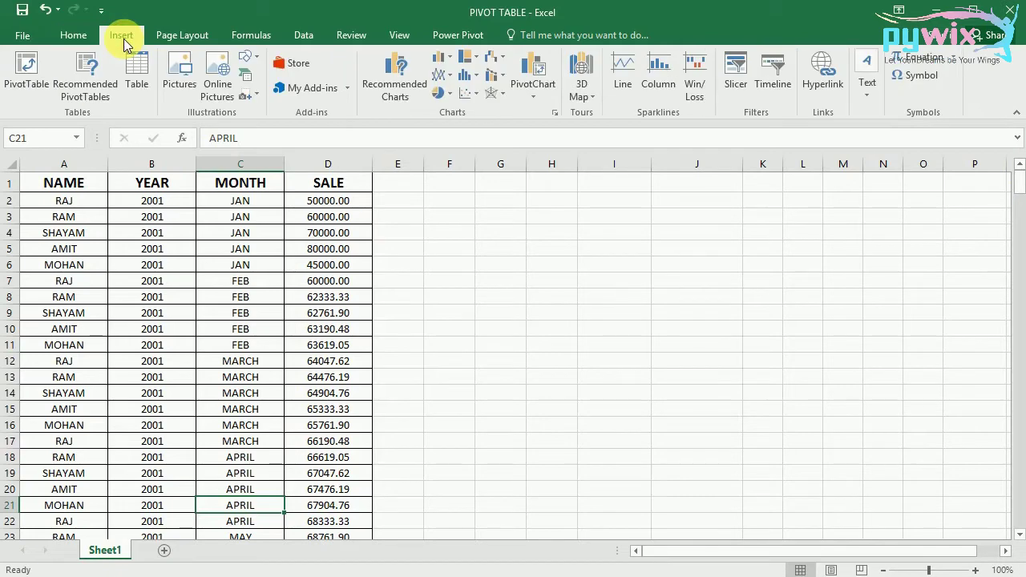
left_click(22, 80)
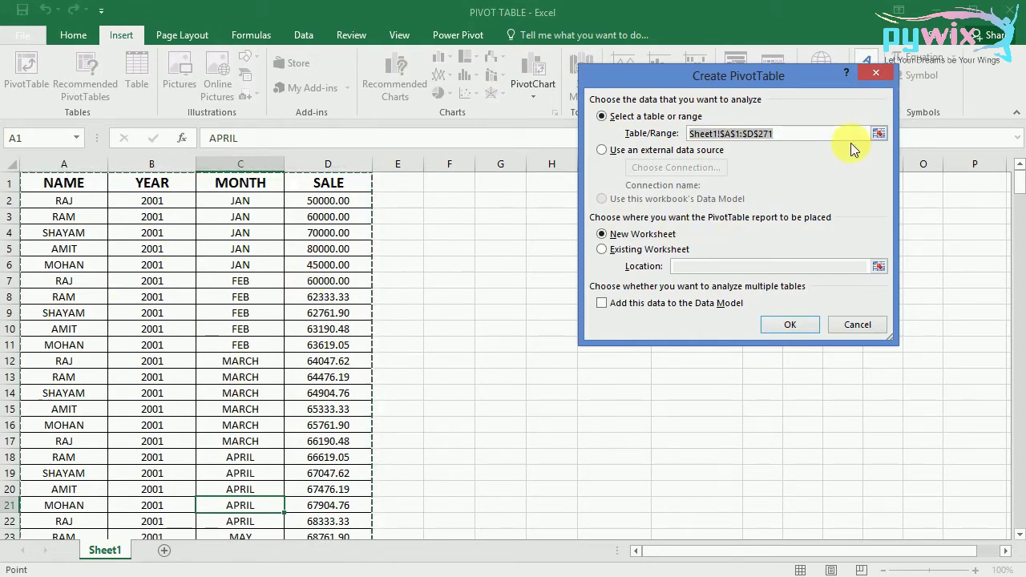
Step: Reselect the PivotTable source on Sheet1 as A1 through D271
key("BackSpace")
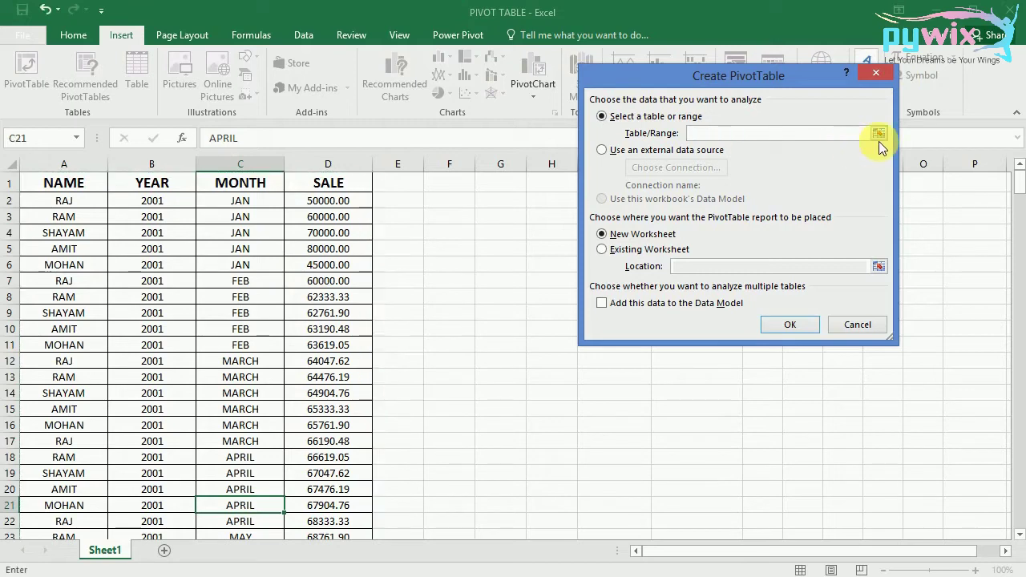
left_click(879, 134)
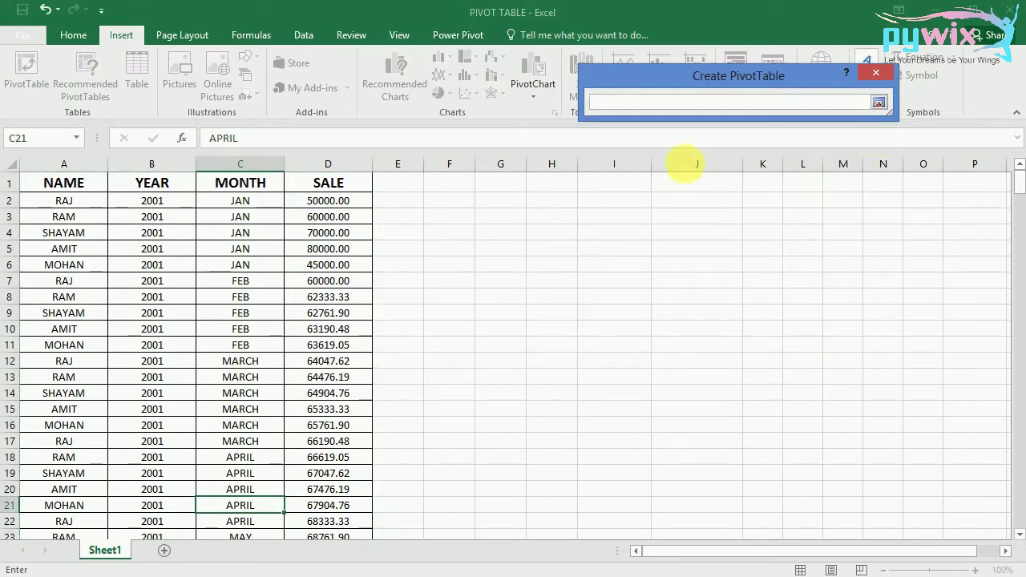
left_click(65, 186)
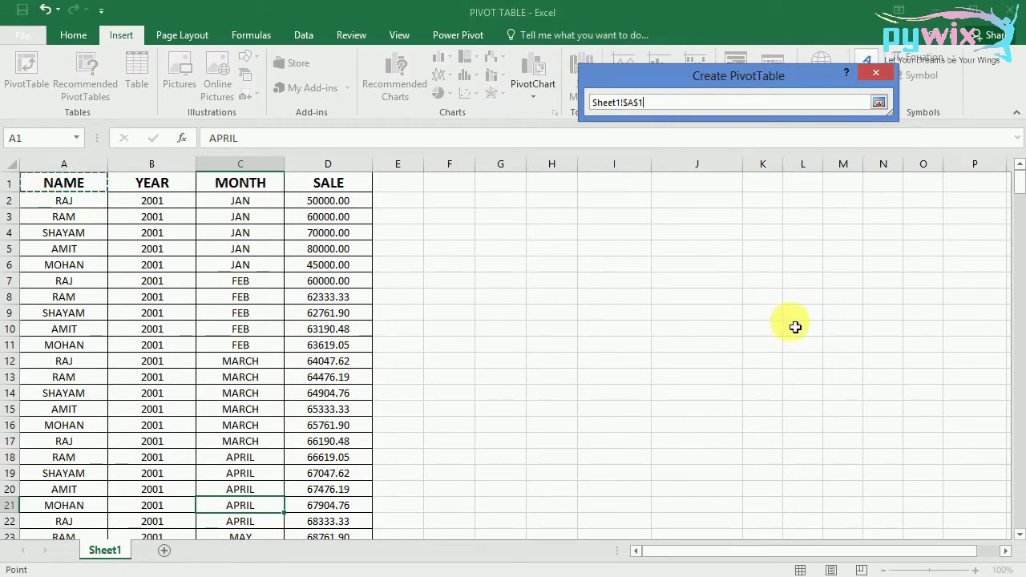
left_click_drag(1021, 189, 1021, 492)
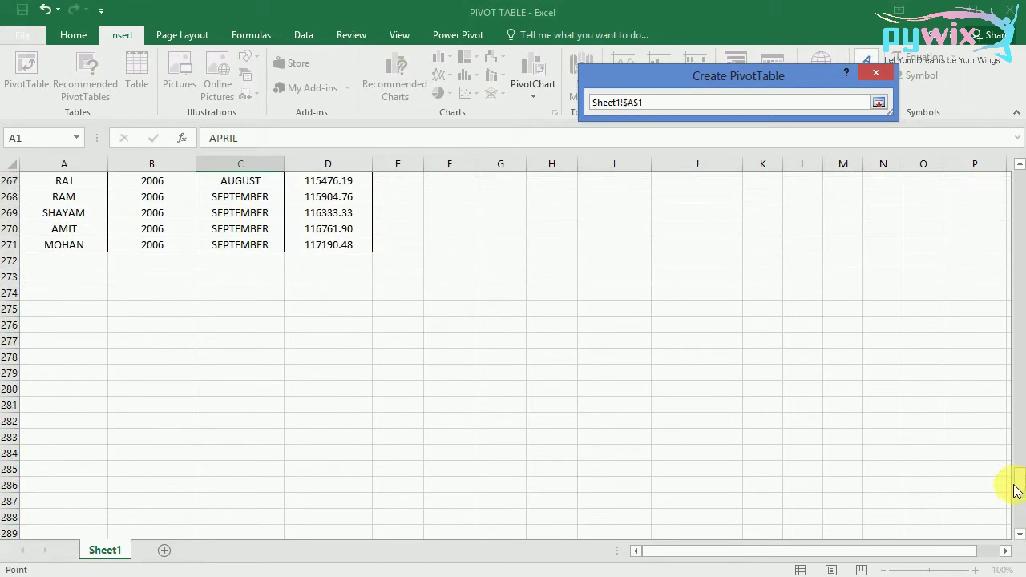
left_click(366, 246, "shift")
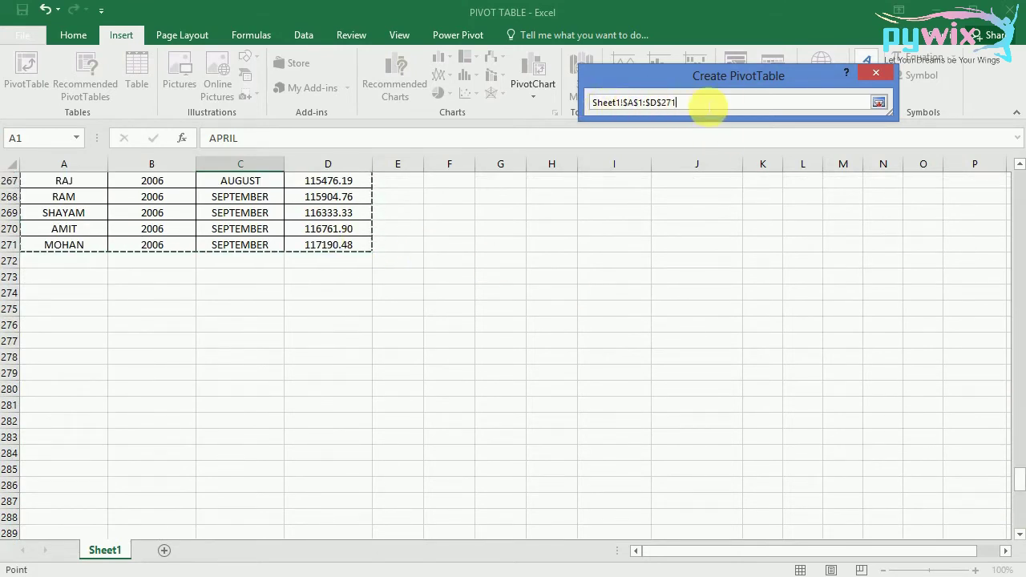
left_click(879, 102)
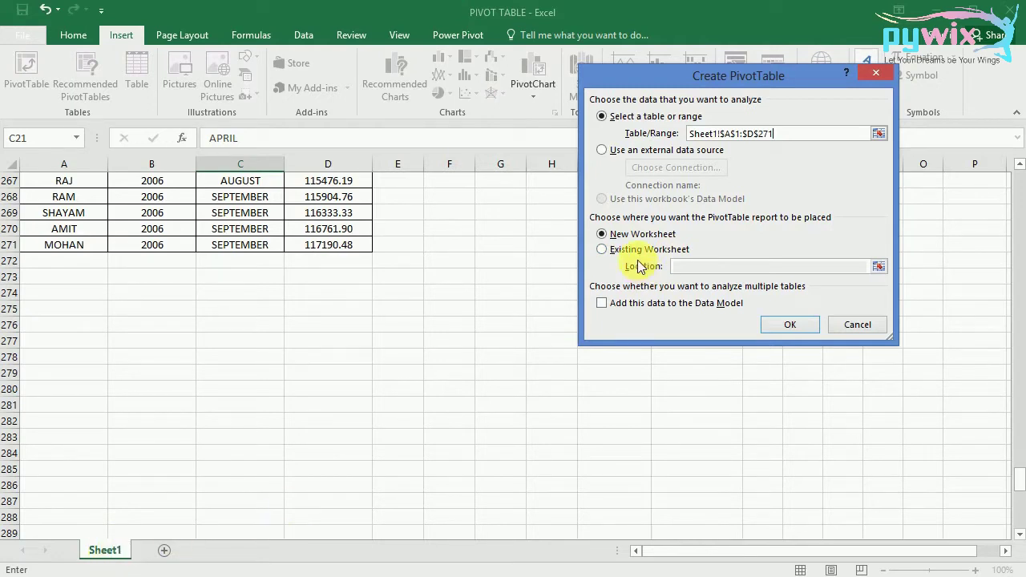
Step: Set the PivotTable destination to the existing worksheet at cell H8, clearing the missing-location error
left_click(659, 251)
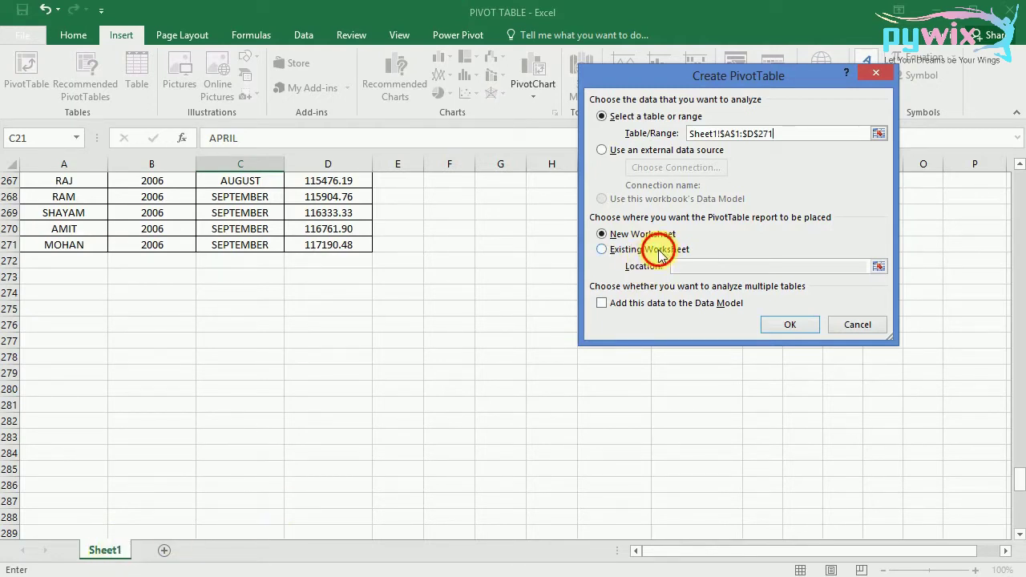
key("Return")
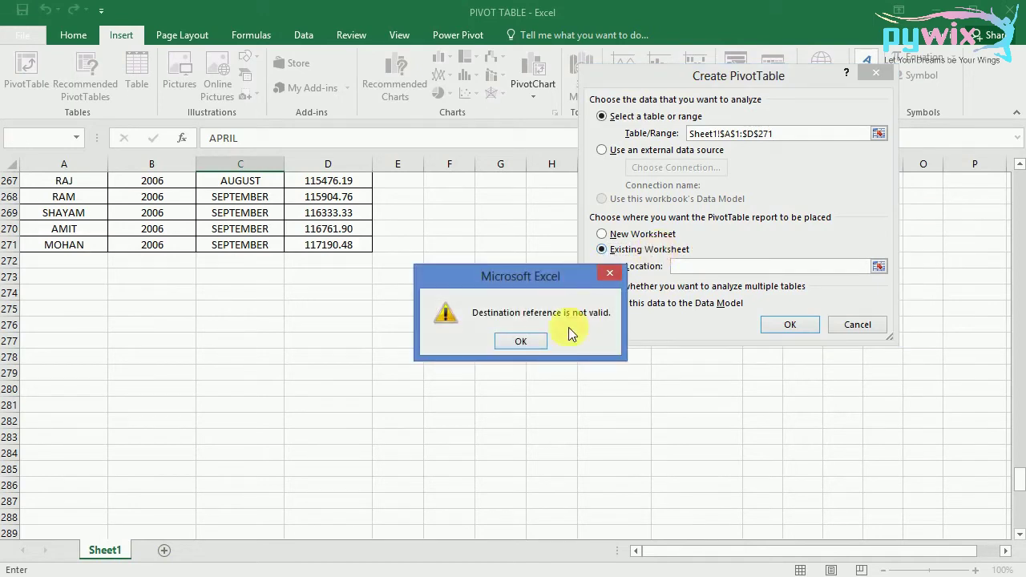
left_click(520, 344)
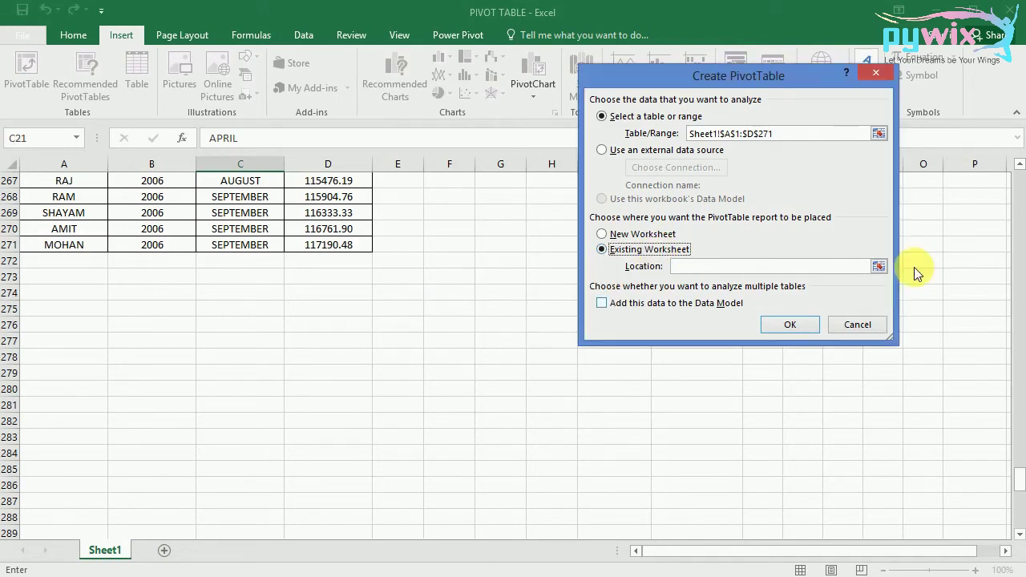
left_click(877, 267)
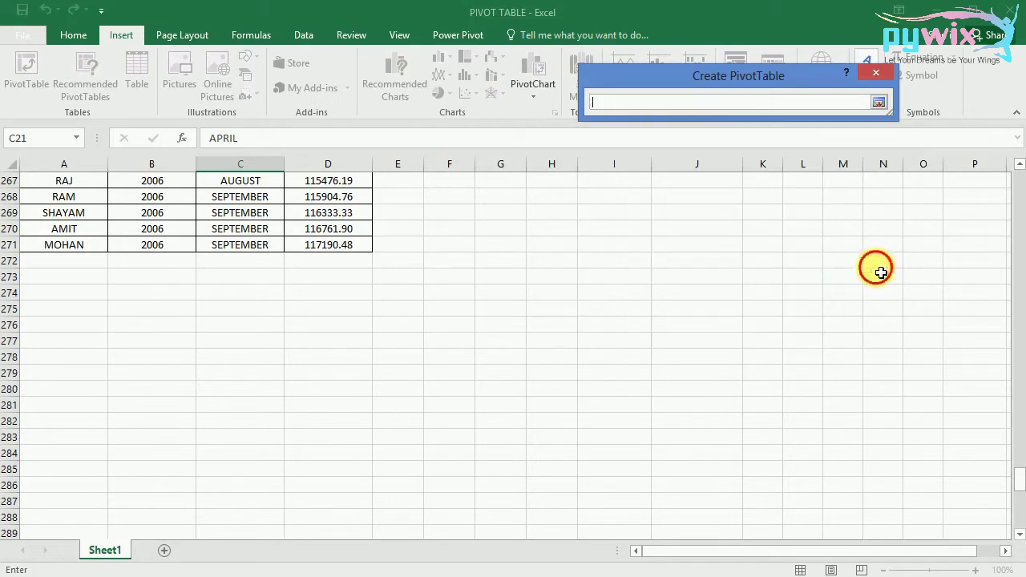
left_click(879, 265)
mouse_move(1015, 477)
left_mouse_down()
mouse_move(1016, 185)
mouse_move(568, 304)
left_mouse_up()
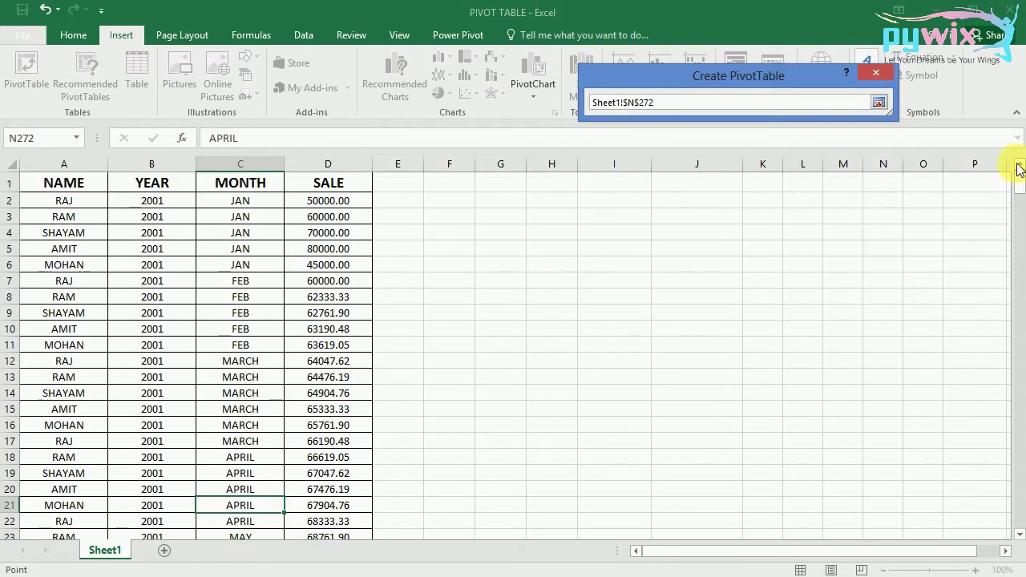
left_click(567, 303)
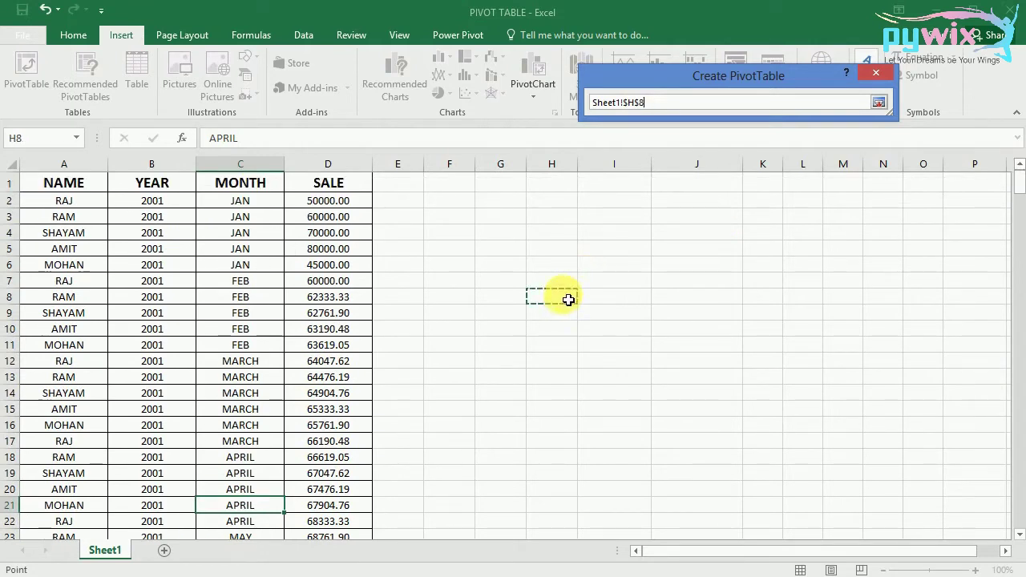
left_click(879, 102)
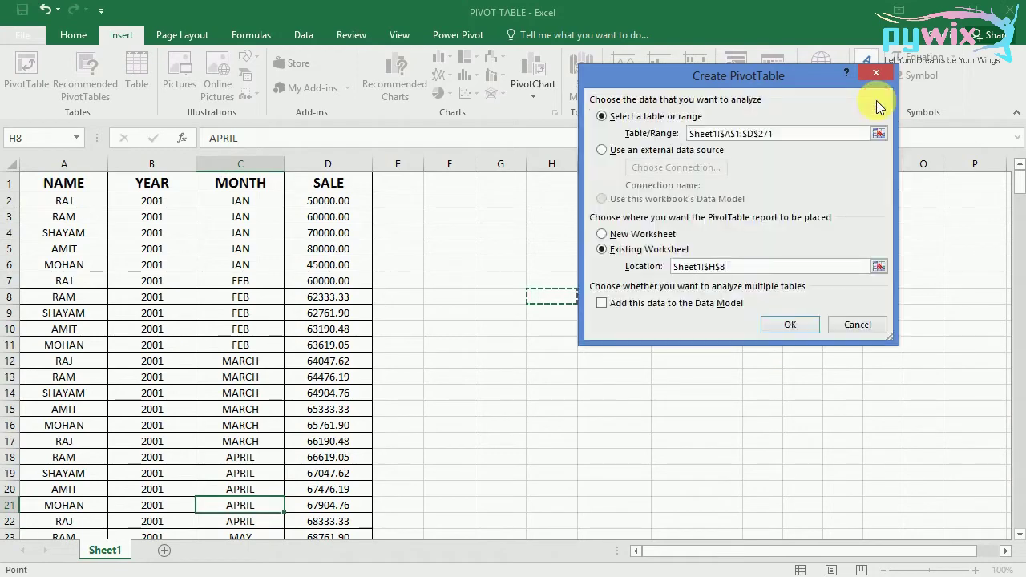
Step: Create the empty PivotTable2 at H8, with fields NAME, YEAR, MONTH and SALE
left_click(785, 327)
left_click(791, 324)
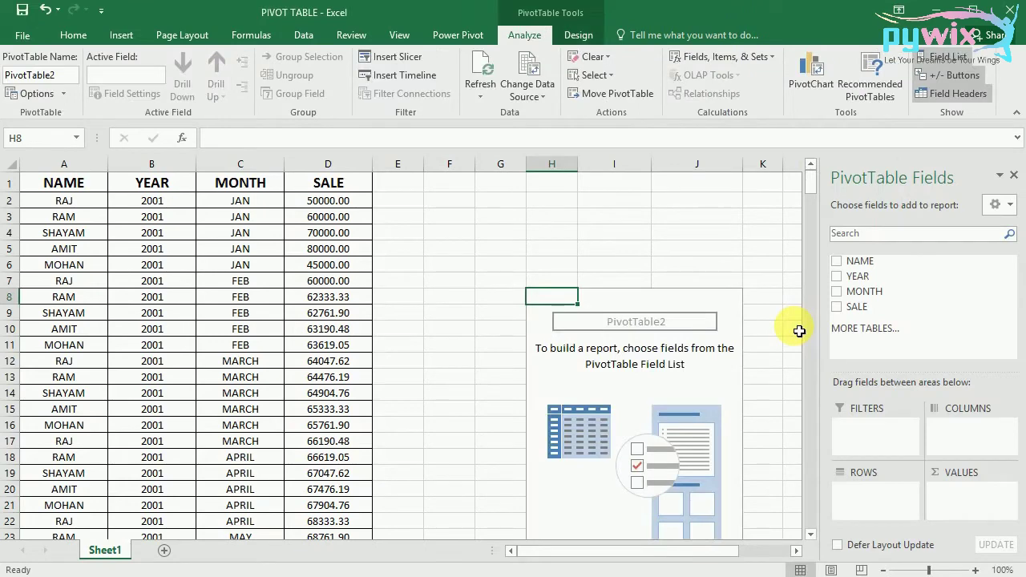
left_click(810, 539)
left_click(811, 540)
left_click(811, 539)
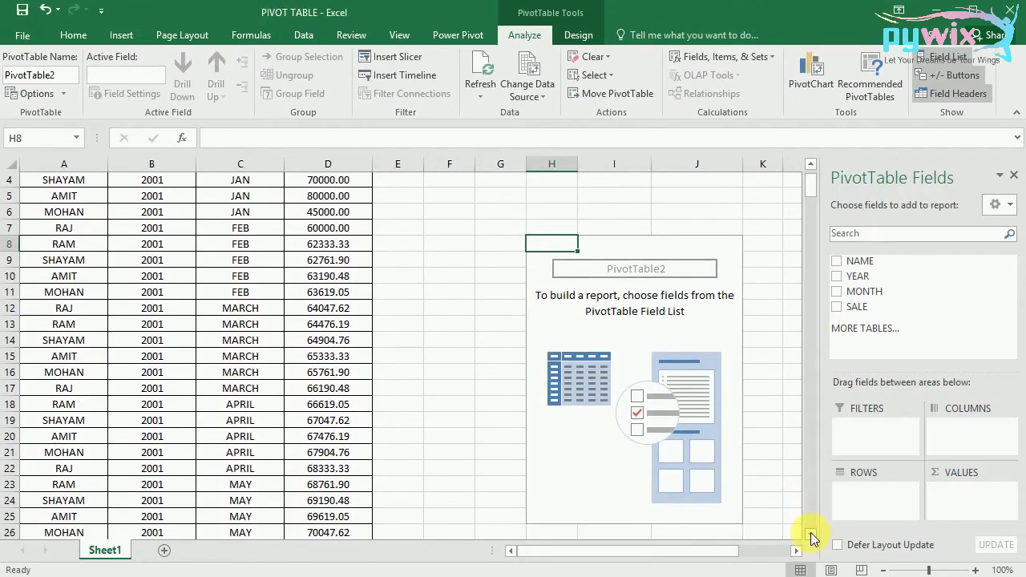
left_click(810, 539)
left_click(810, 540)
left_click(810, 540)
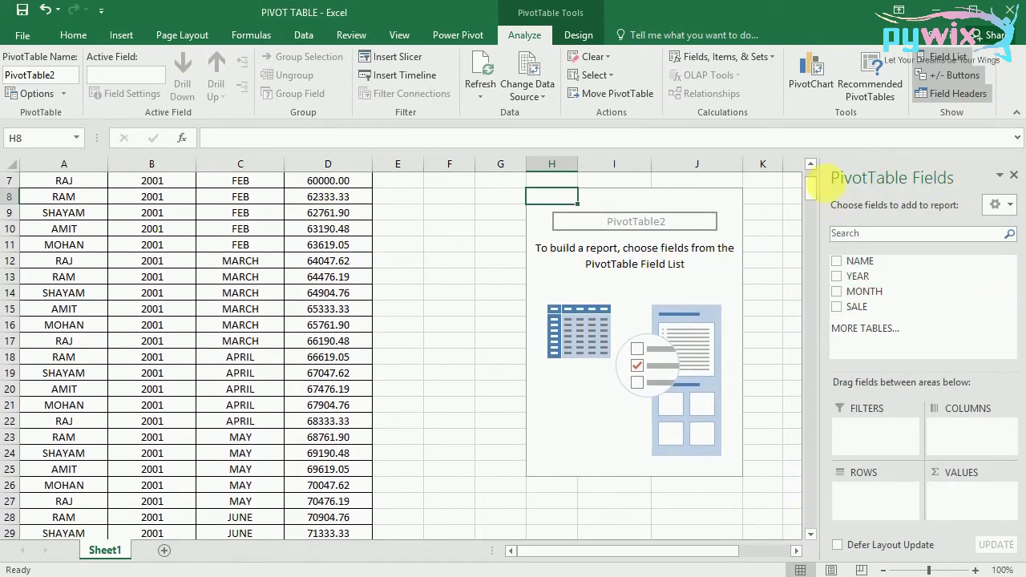
left_click(810, 165)
left_click(810, 165)
left_click(809, 165)
left_click(810, 165)
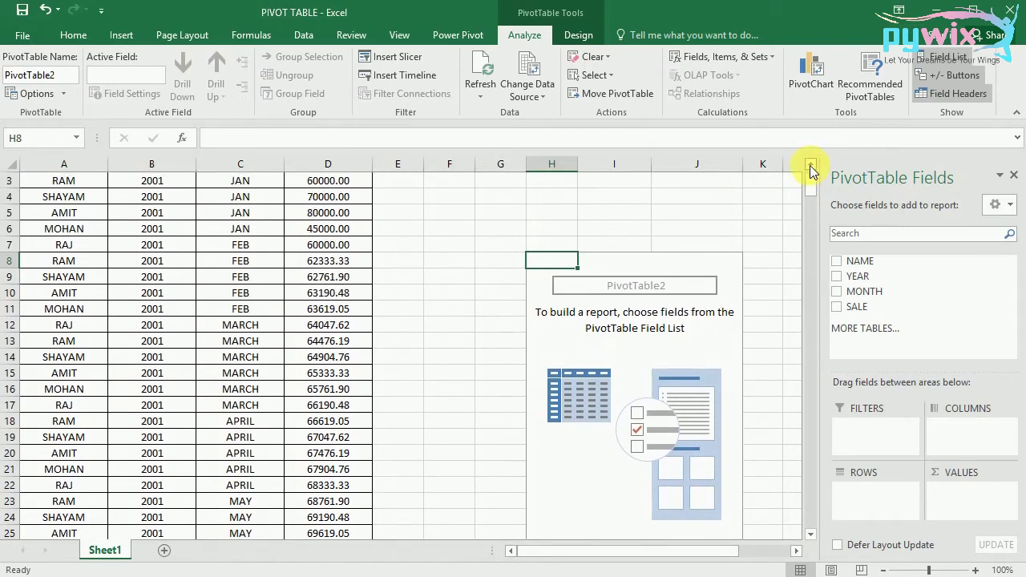
left_click(810, 165)
left_click(809, 165)
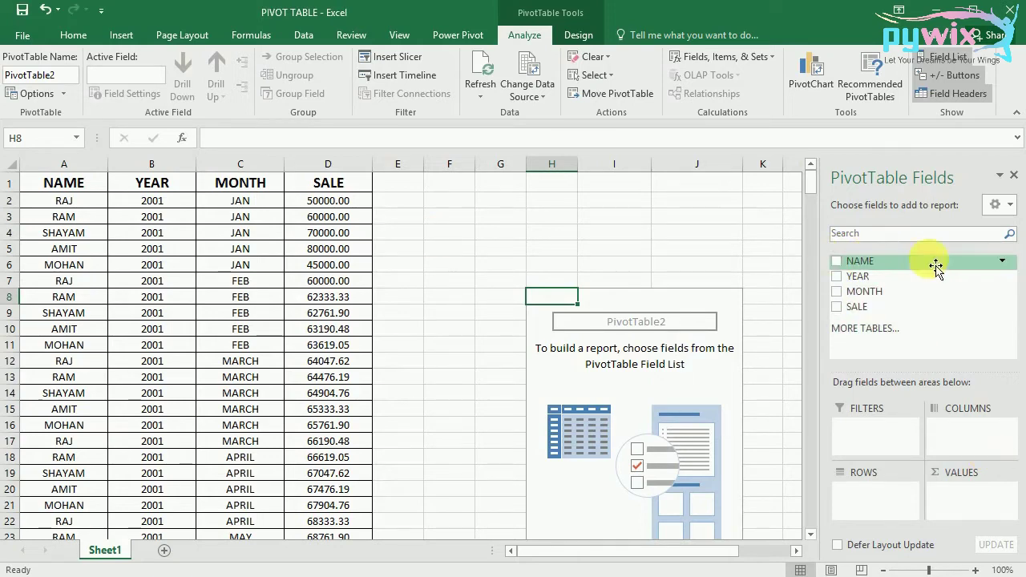
Step: Add NAME as row labels and YEAR as columns, showing 2001–2006
left_click_drag(894, 273, 906, 417)
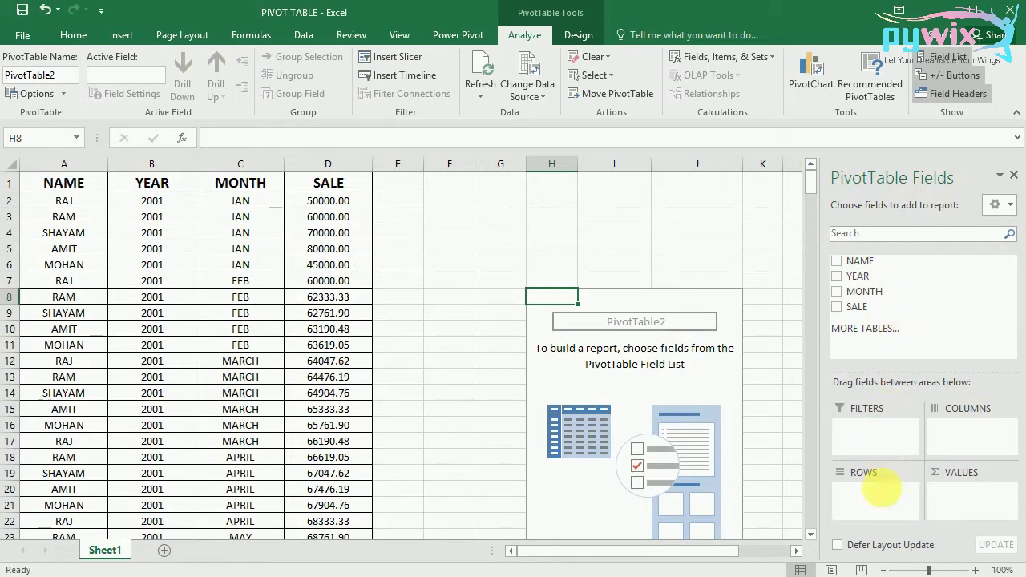
left_click_drag(906, 417, 884, 498)
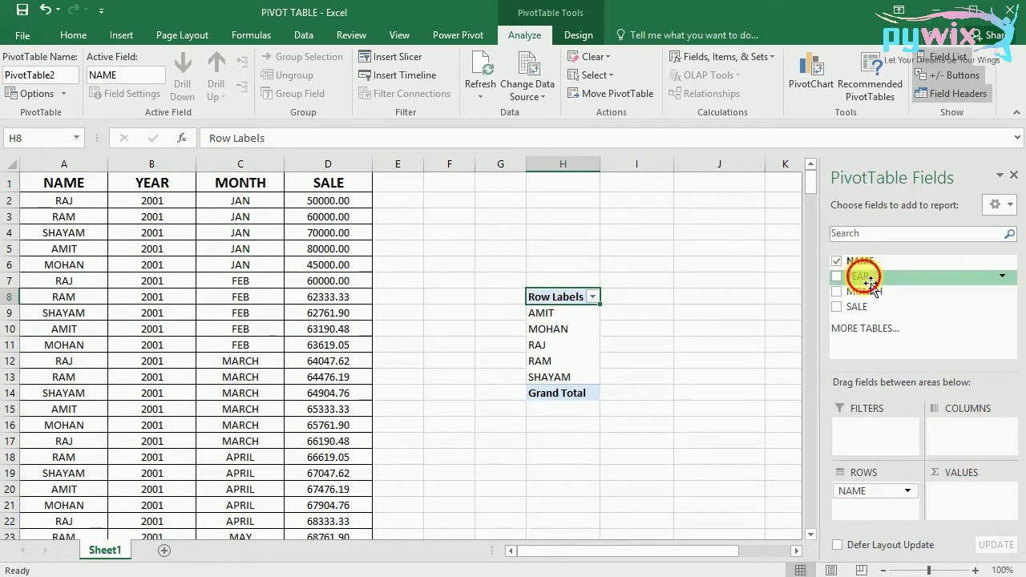
left_click_drag(870, 282, 976, 437)
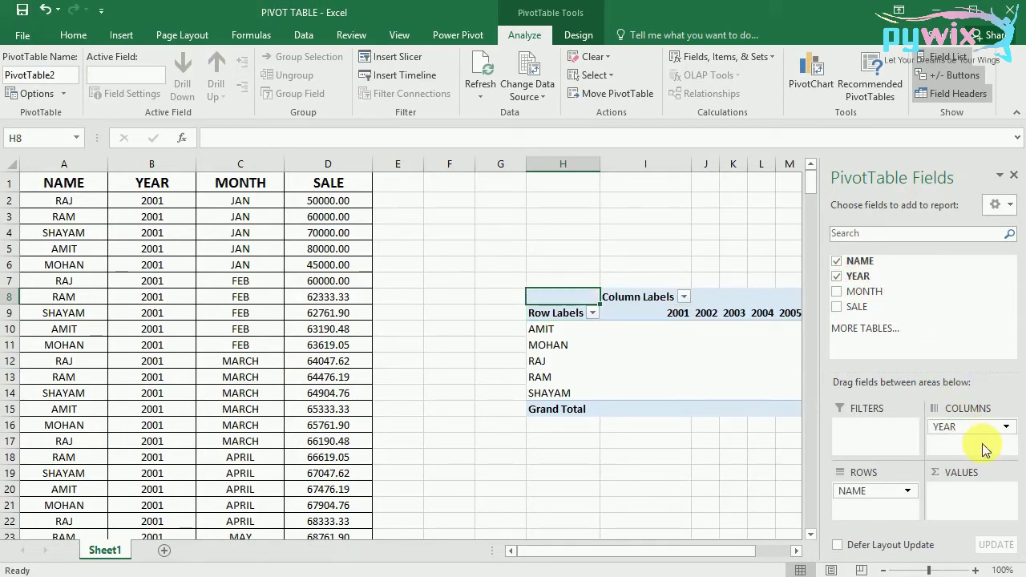
left_click_drag(738, 550, 779, 556)
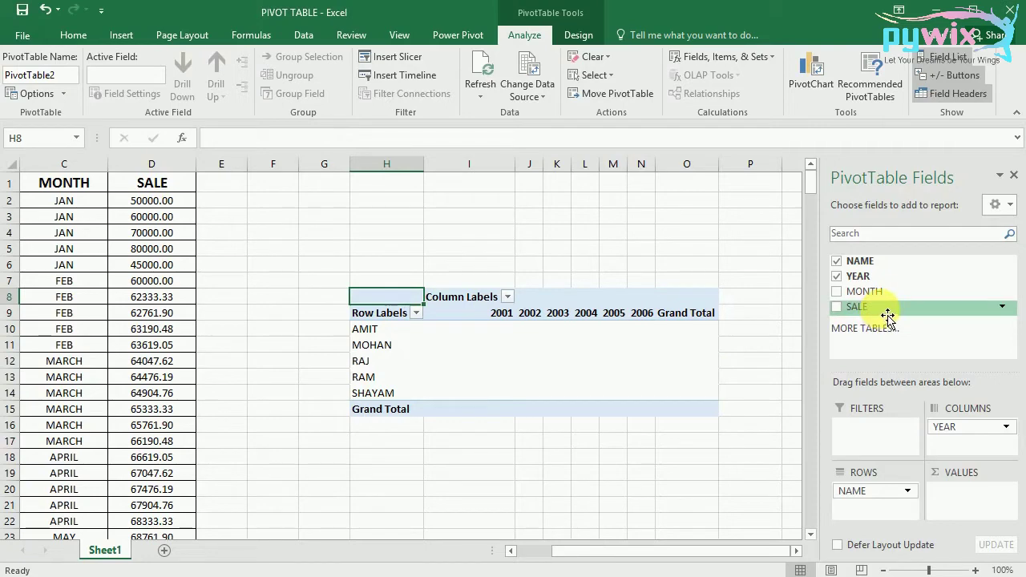
Step: Add Sum of SALE as values and check the 2006 and Grand Total (23888571.43) columns
left_click_drag(887, 315, 981, 500)
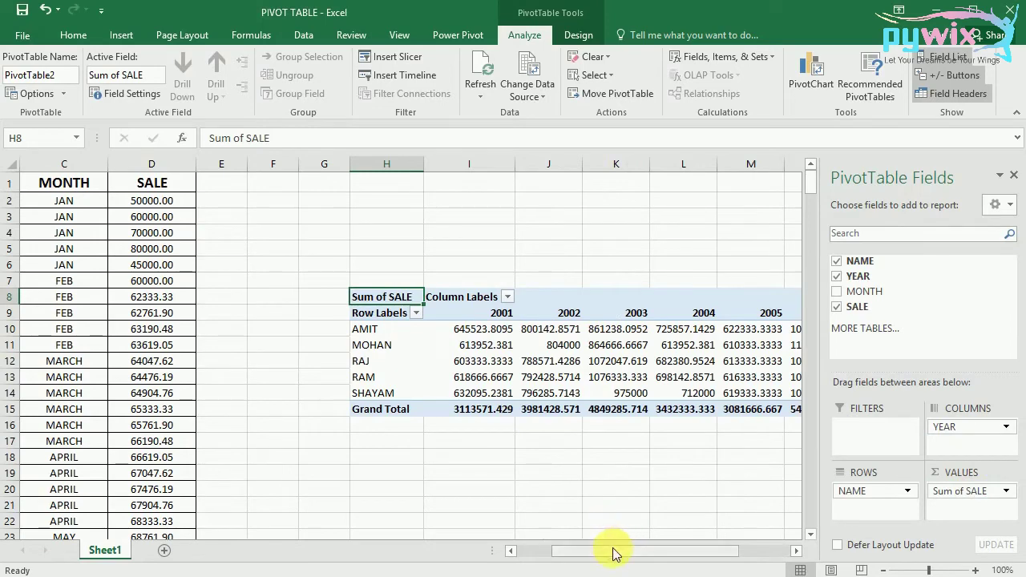
left_click_drag(612, 550, 649, 553)
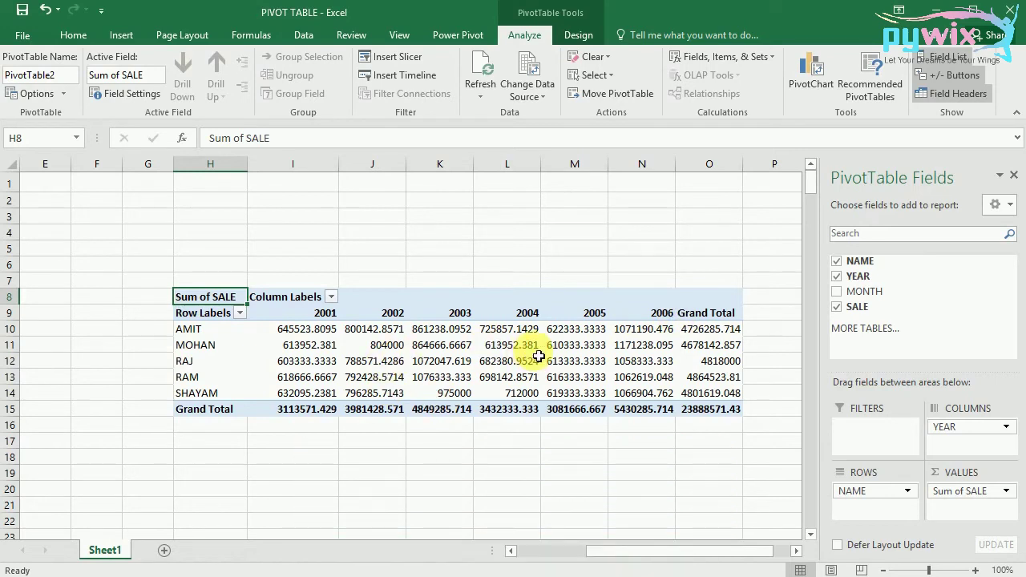
mouse_move(538, 355)
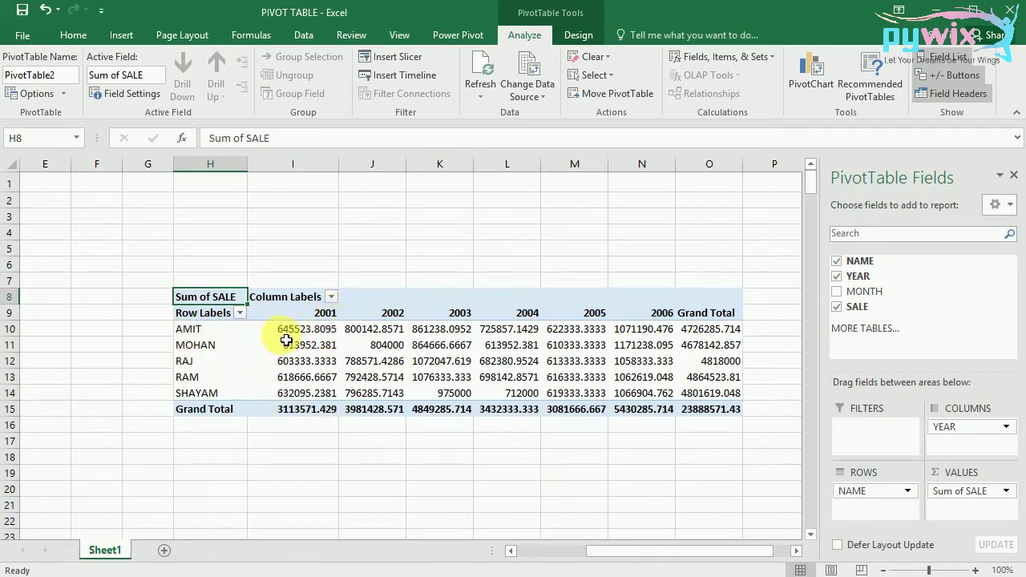
mouse_move(286, 339)
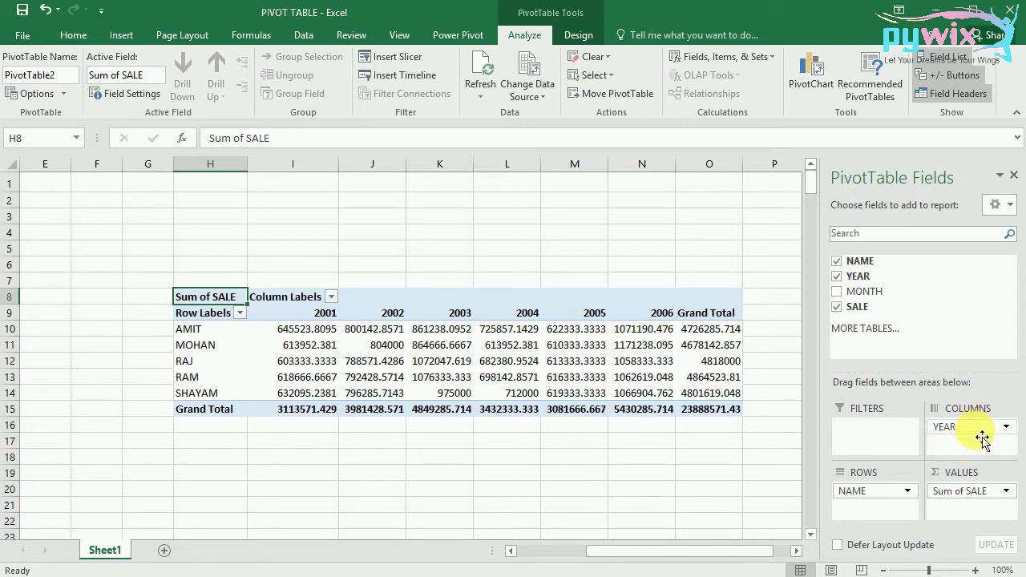
Step: Replace YEAR with MONTH in the PivotTable columns
left_click_drag(982, 437, 962, 312)
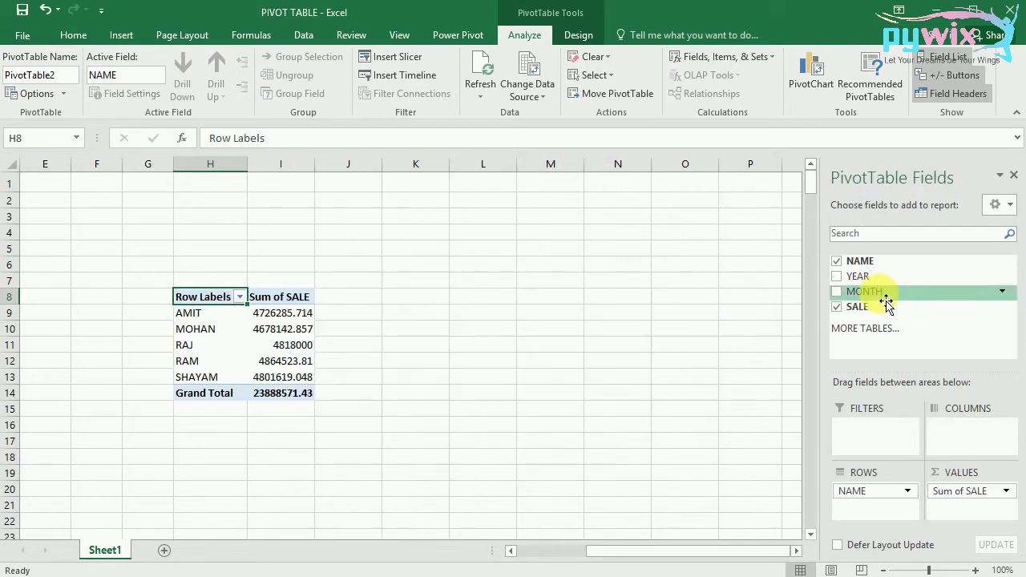
left_click_drag(886, 302, 967, 447)
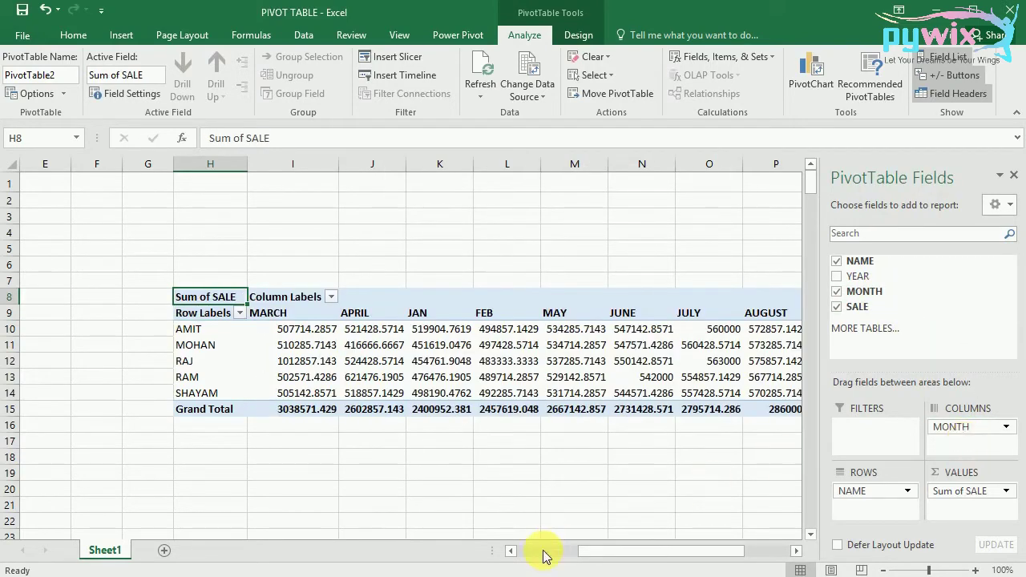
left_click(587, 556)
left_click_drag(587, 555, 602, 556)
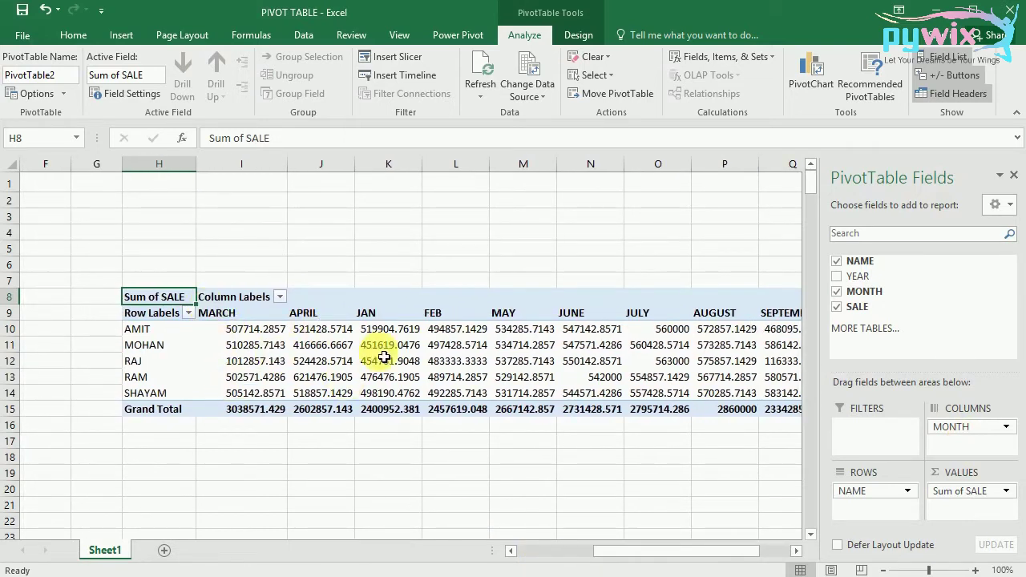
left_click(688, 559)
mouse_move(687, 558)
left_mouse_down()
mouse_move(759, 556)
mouse_move(659, 556)
left_mouse_up()
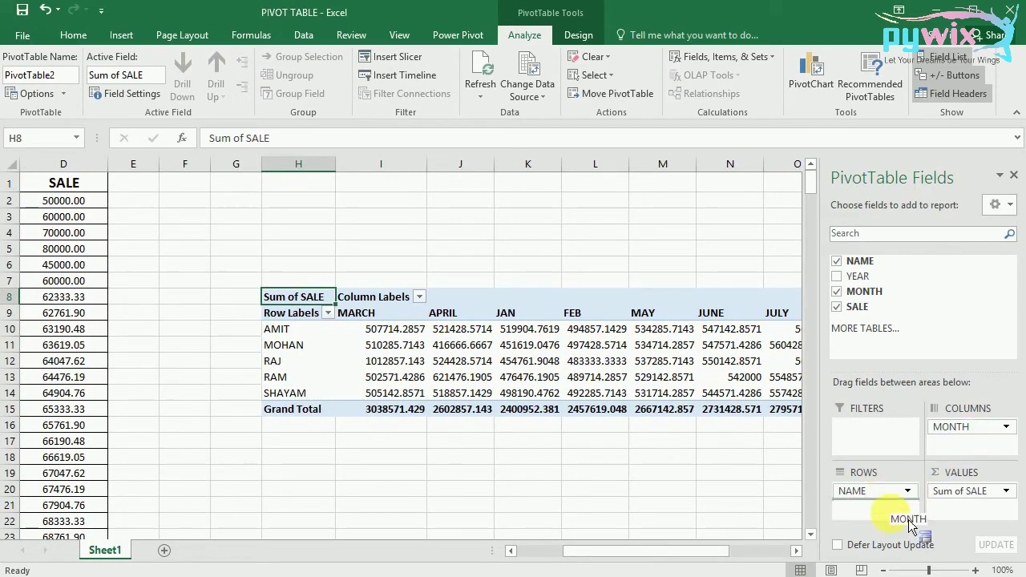
Step: Move MONTH to rows and NAME to columns, listing MARCH through SEPTEMBER
left_click_drag(968, 426, 885, 507)
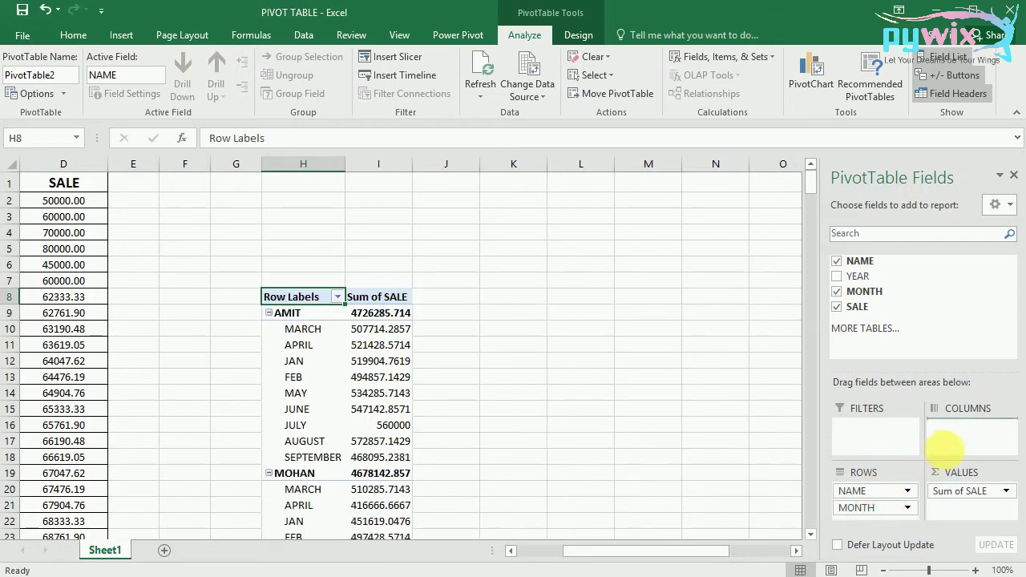
left_click_drag(950, 441, 949, 439)
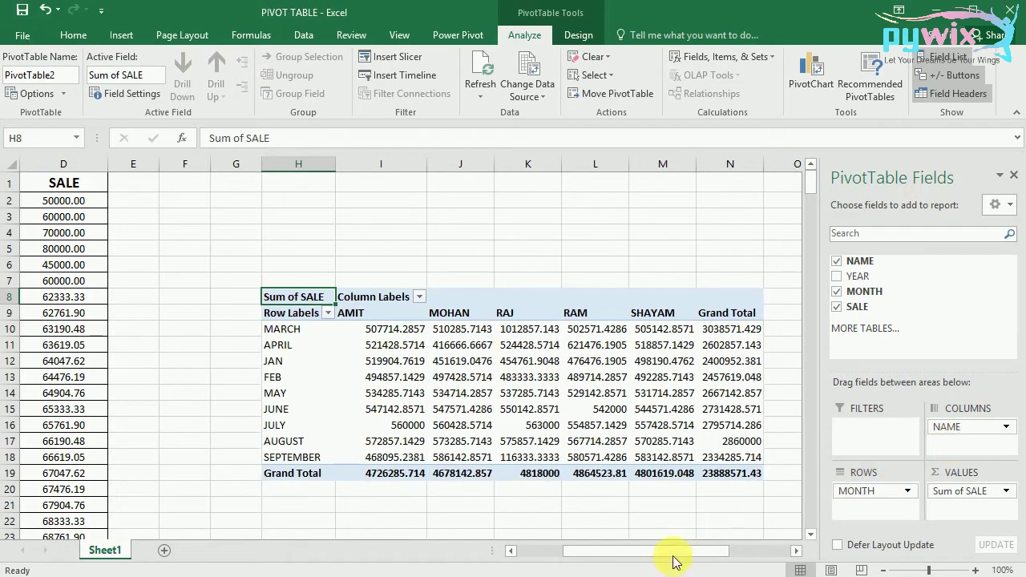
left_click_drag(673, 551, 689, 551)
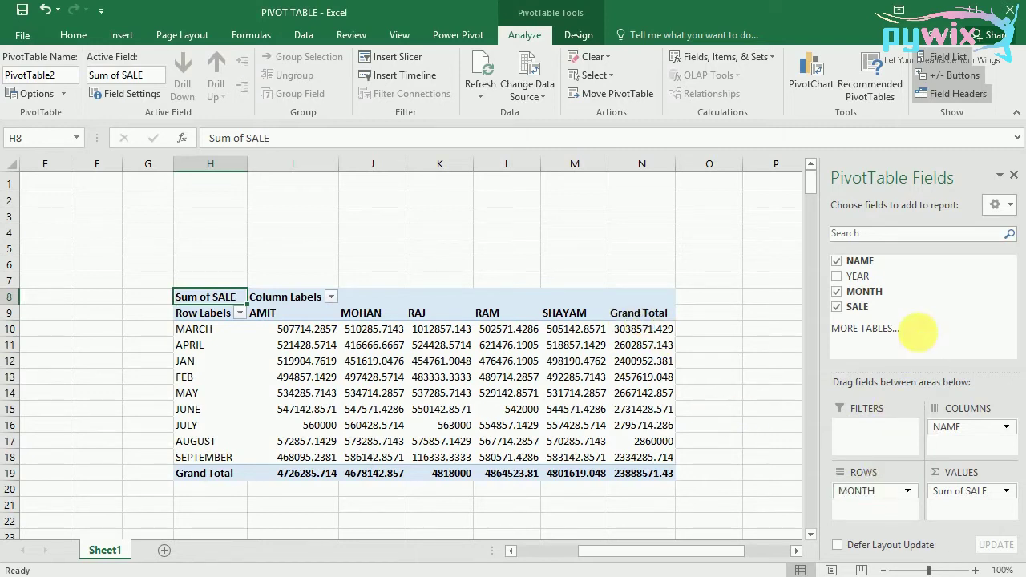
Step: Remove MONTH from the rows and use YEAR instead, showing 2001 through 2006
left_click_drag(885, 498, 917, 323)
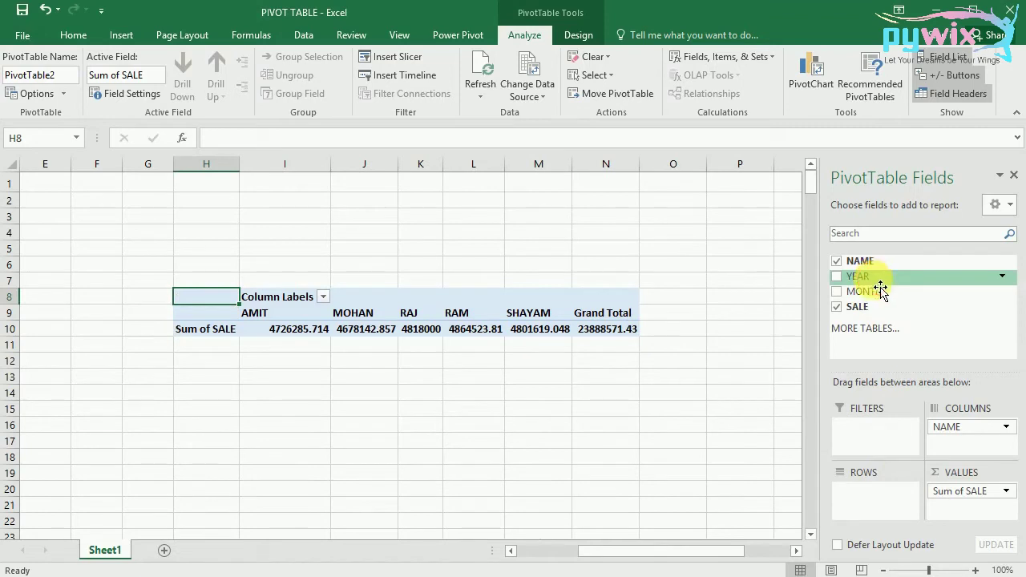
left_click_drag(858, 275, 877, 493)
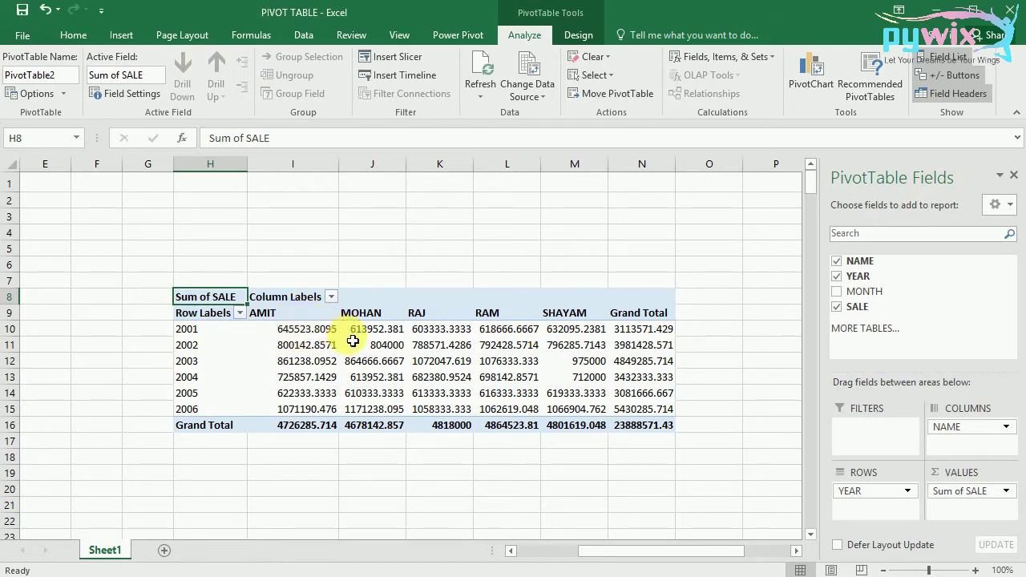
mouse_move(353, 340)
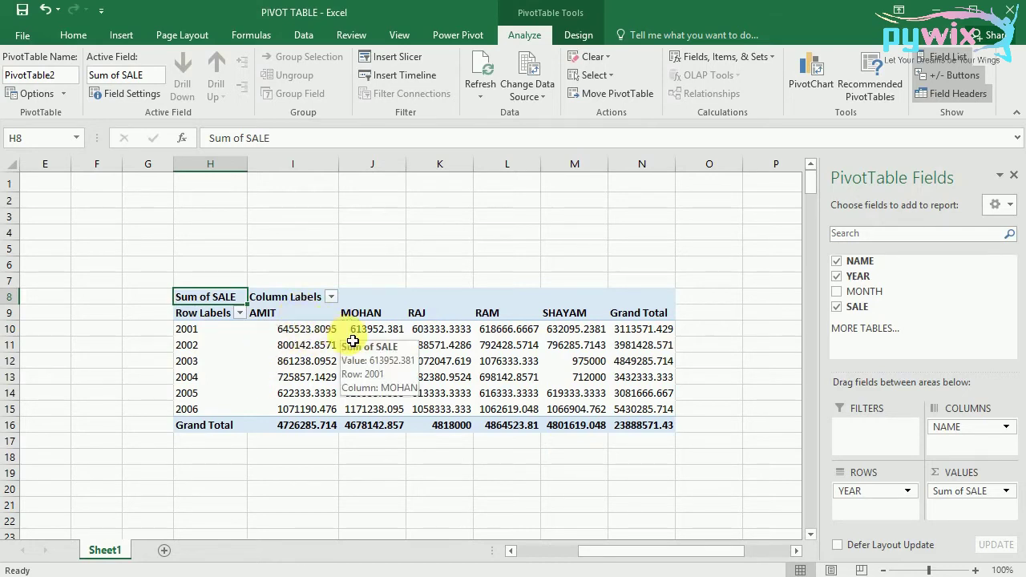
Step: Summarize the SALE values by Sum, after briefly switching to Average
right_click(294, 334)
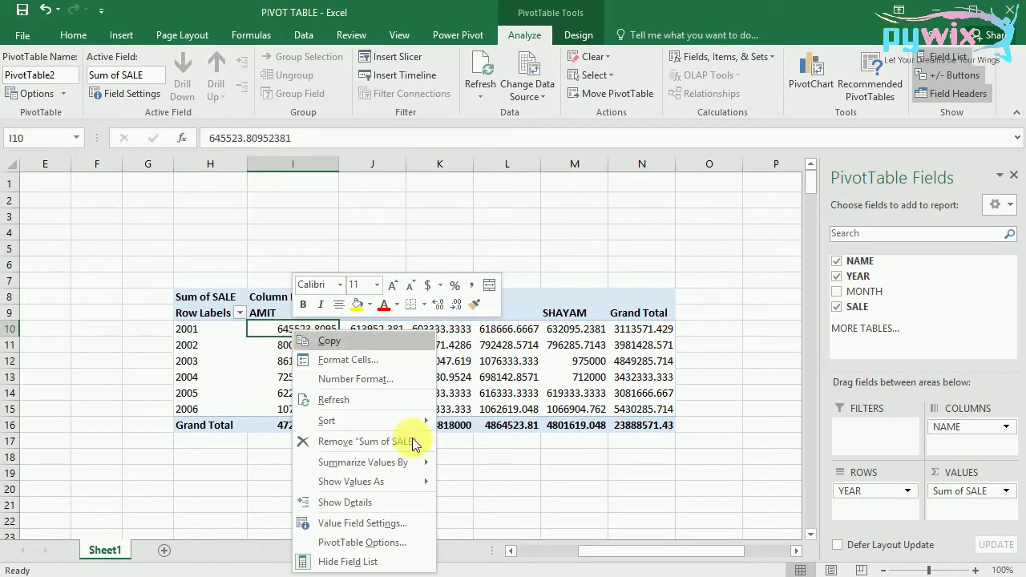
mouse_move(425, 488)
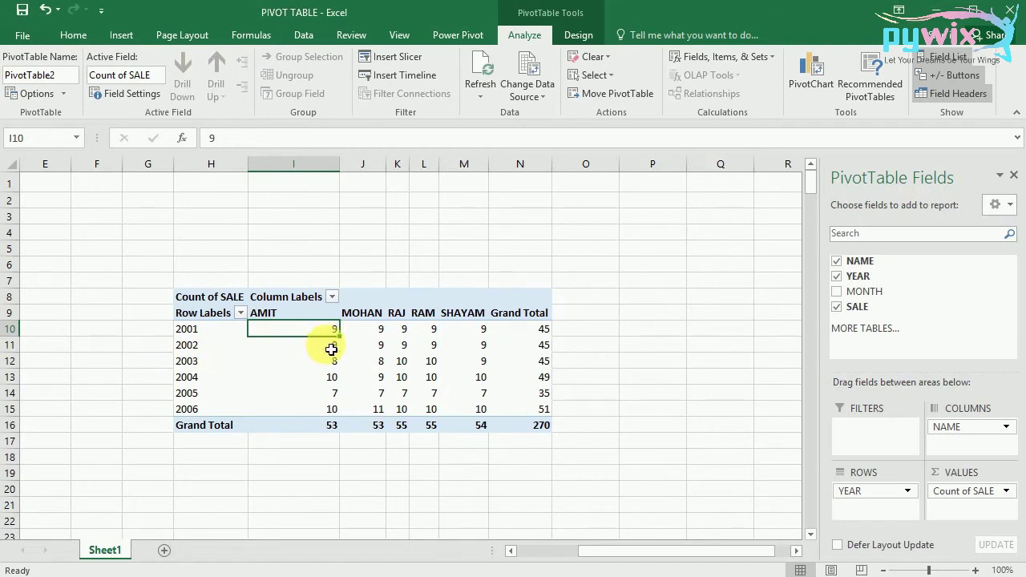
mouse_move(335, 360)
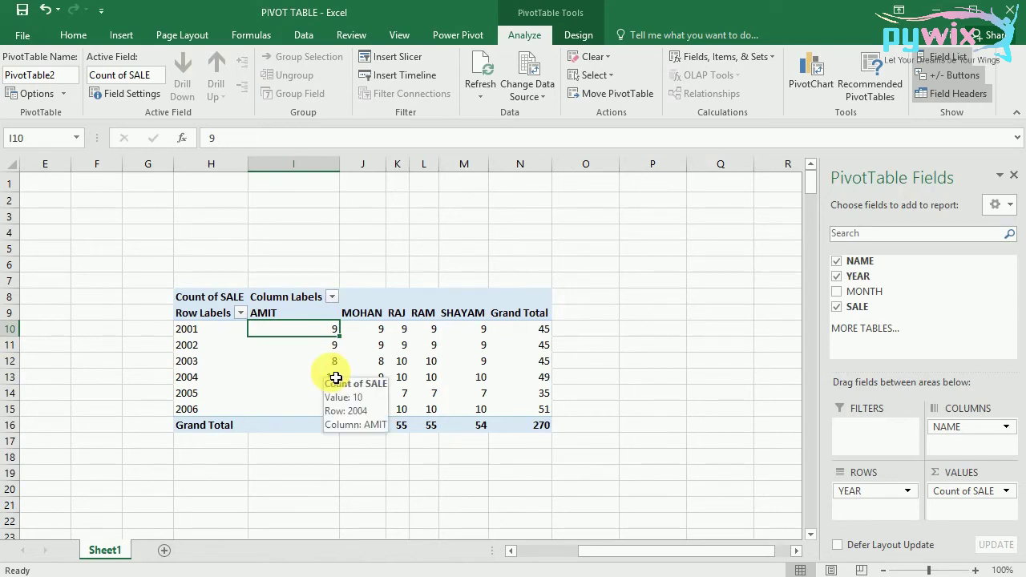
right_click(275, 328)
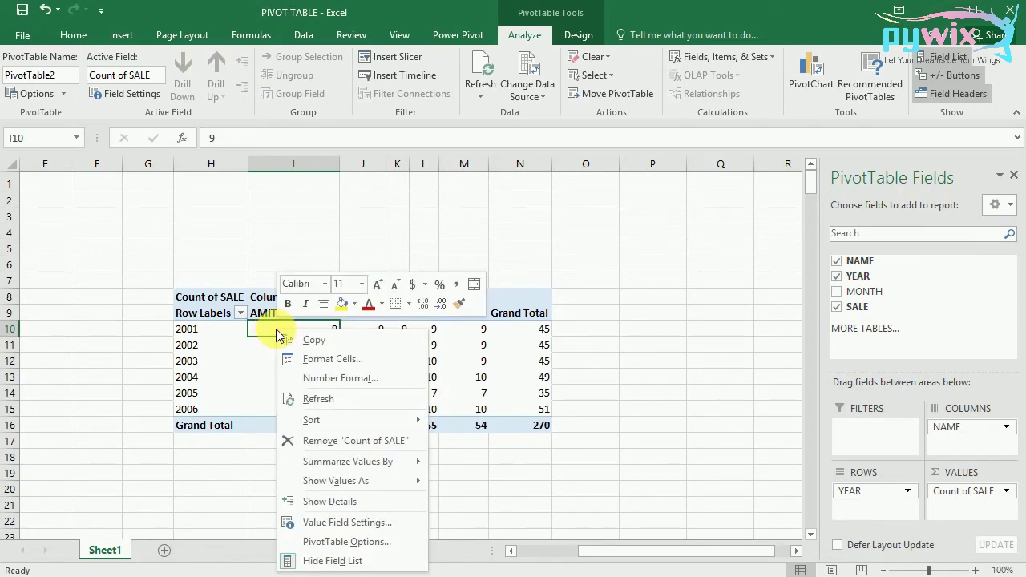
mouse_move(417, 469)
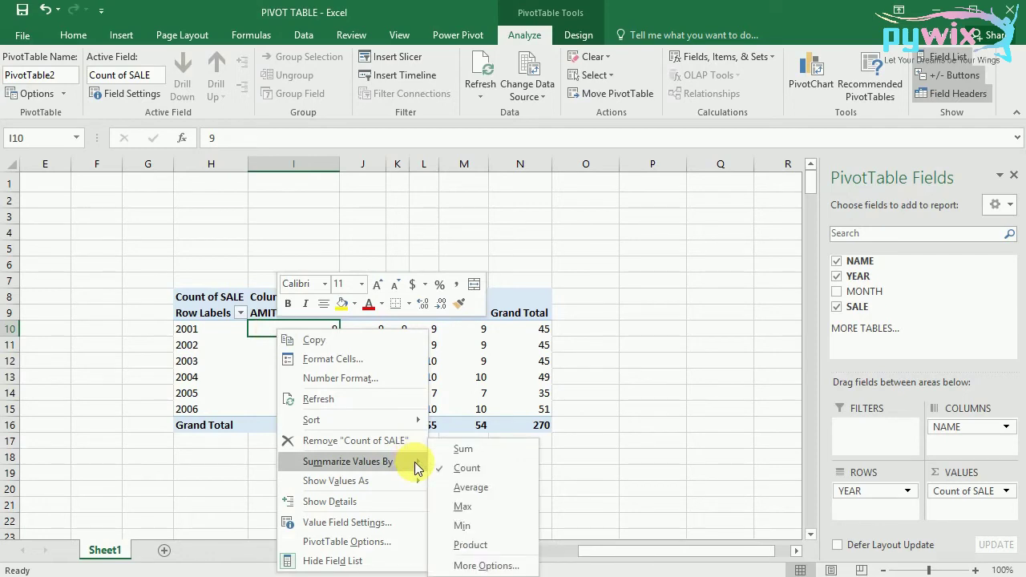
left_click(466, 486)
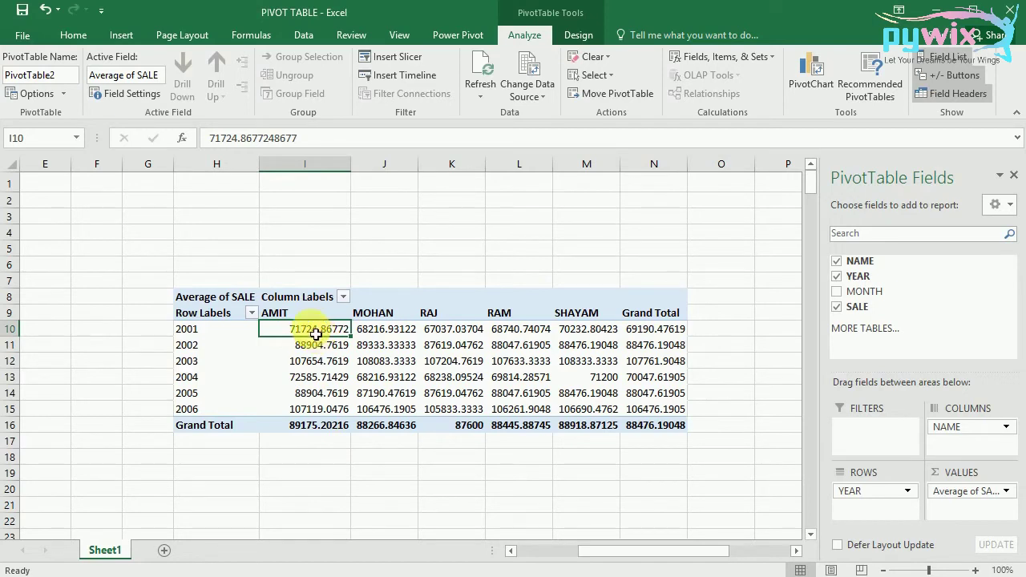
right_click(311, 327)
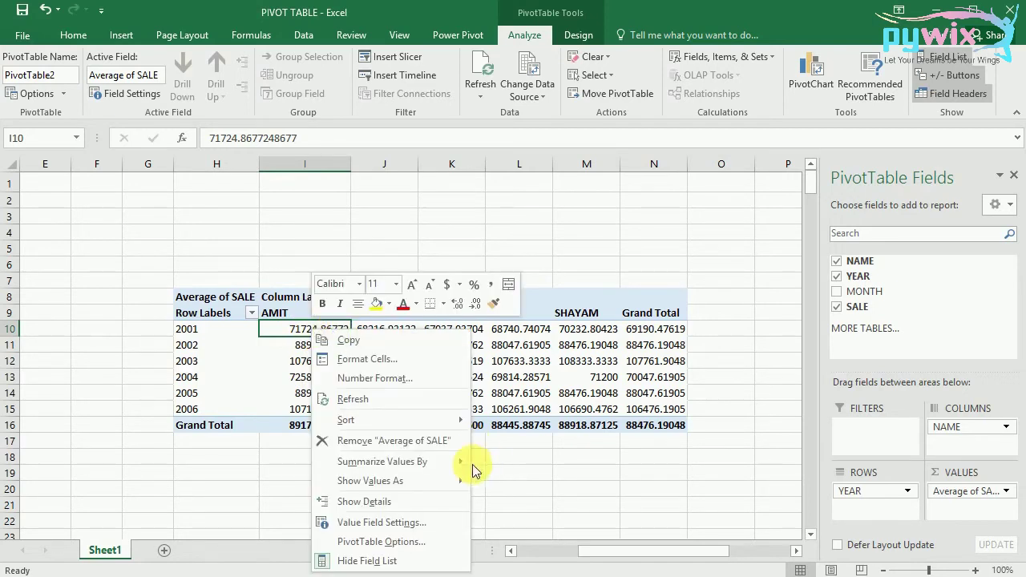
mouse_move(449, 464)
left_click(510, 449)
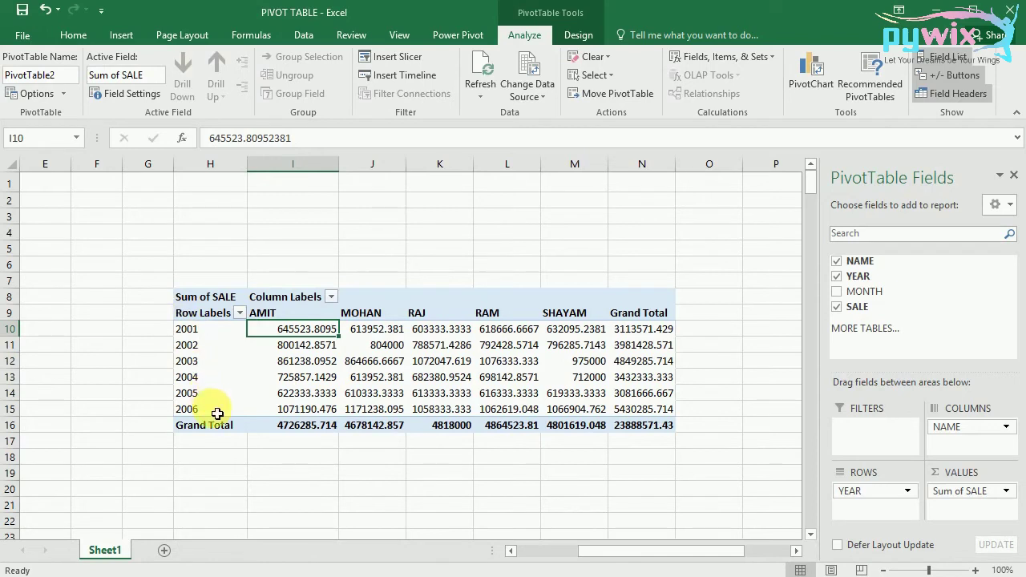
Step: Group the YEAR rows from 2001 by 2, giving 2001-2002, 2003-2004 and 2005-2006
left_click(202, 314)
right_click(203, 319)
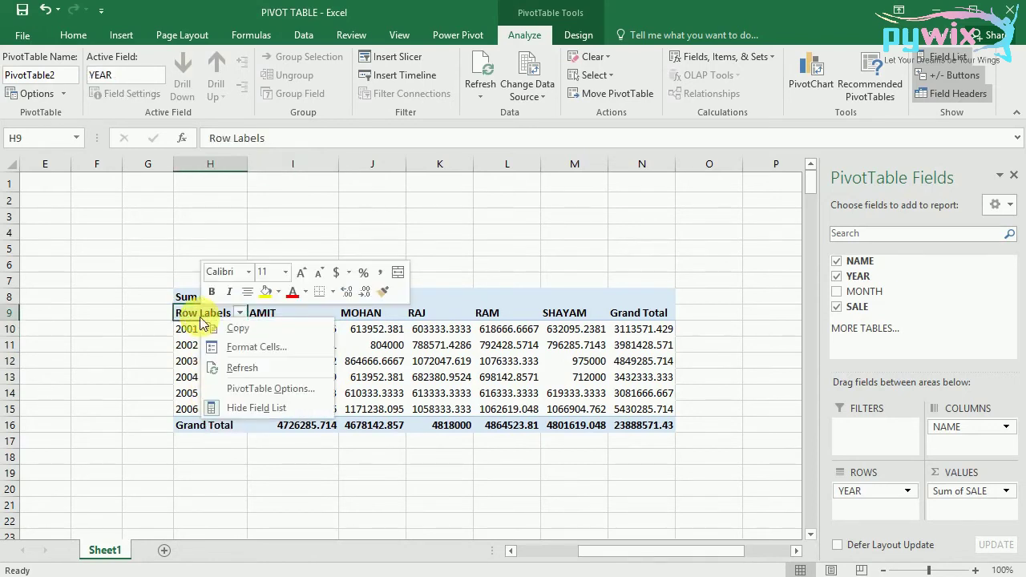
key("Escape")
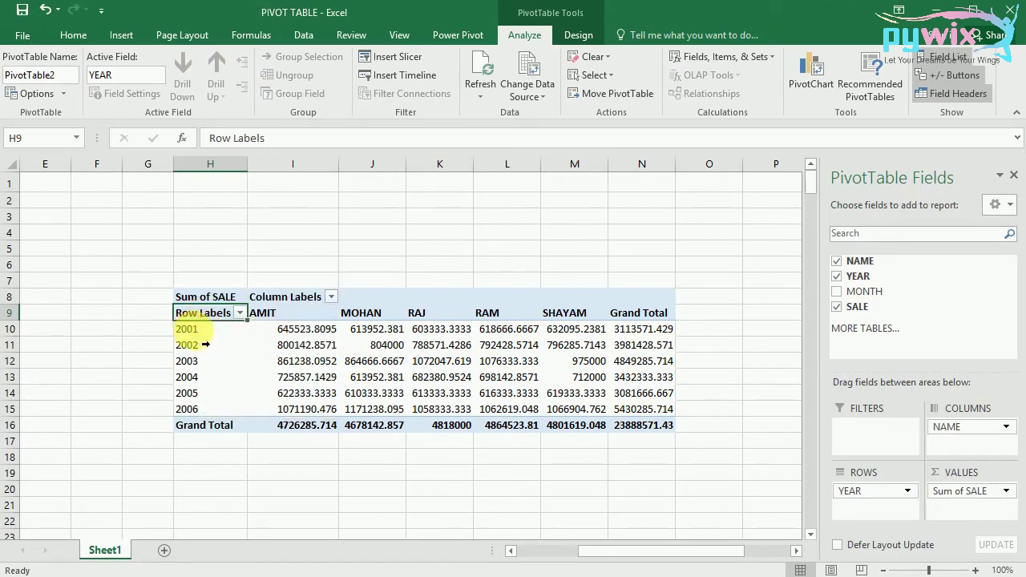
left_click(203, 330)
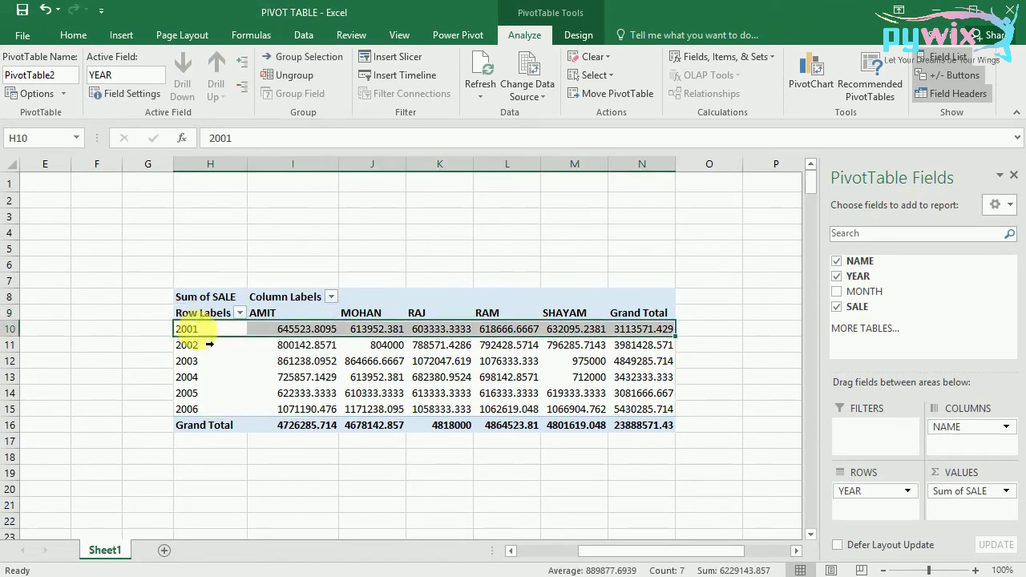
right_click(198, 335)
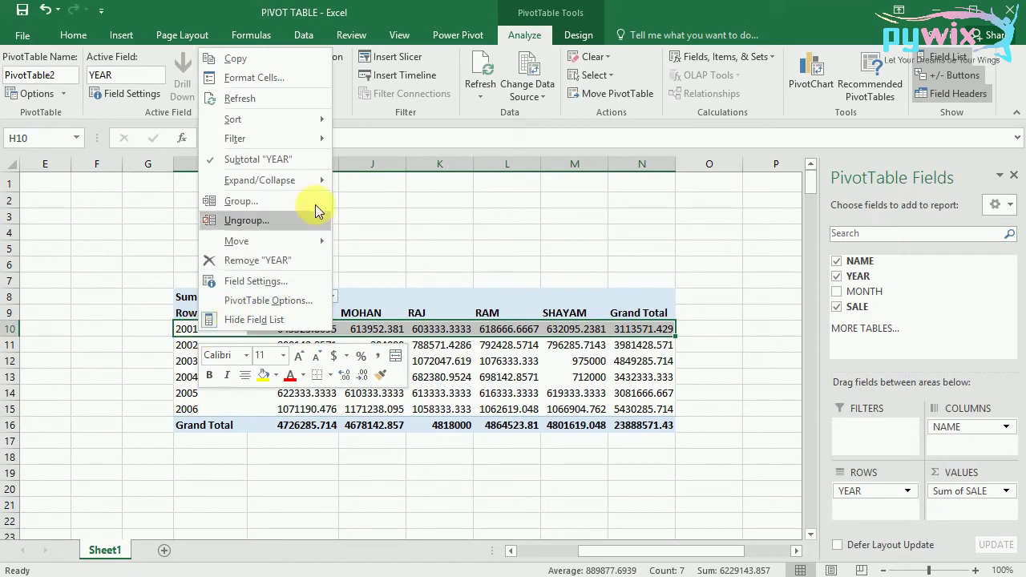
left_click(307, 200)
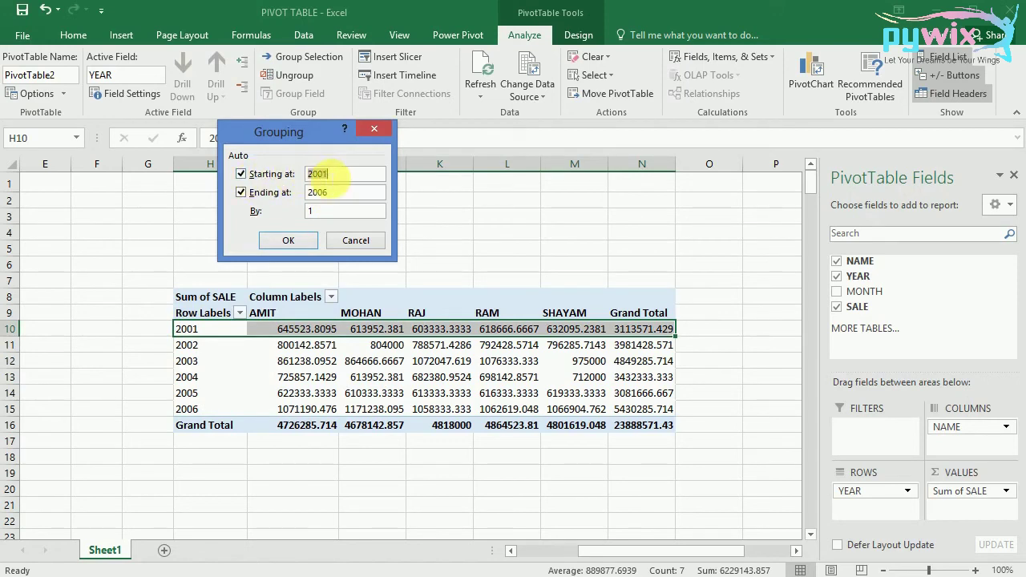
double_click(329, 174)
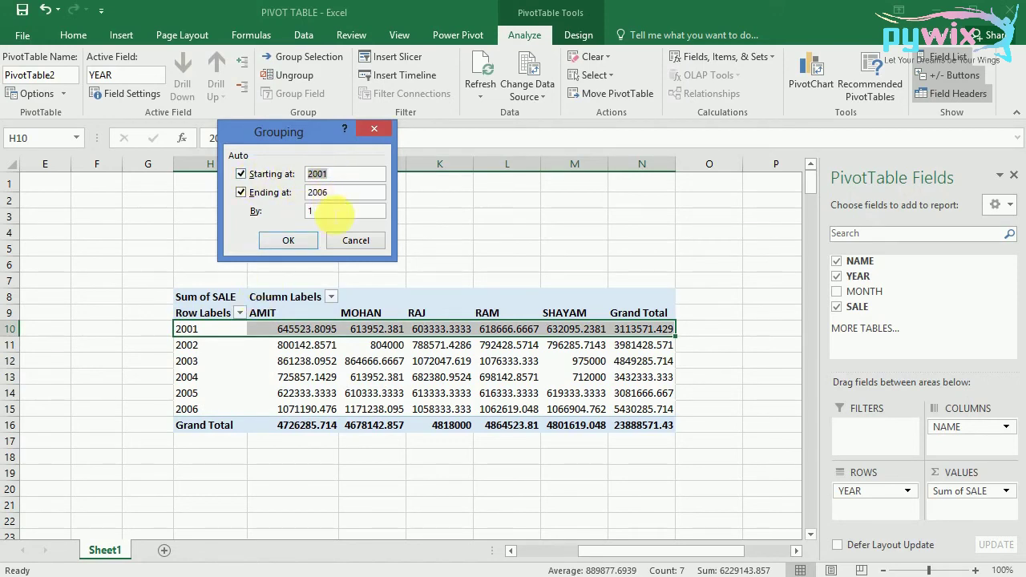
left_click(333, 211)
type("2")
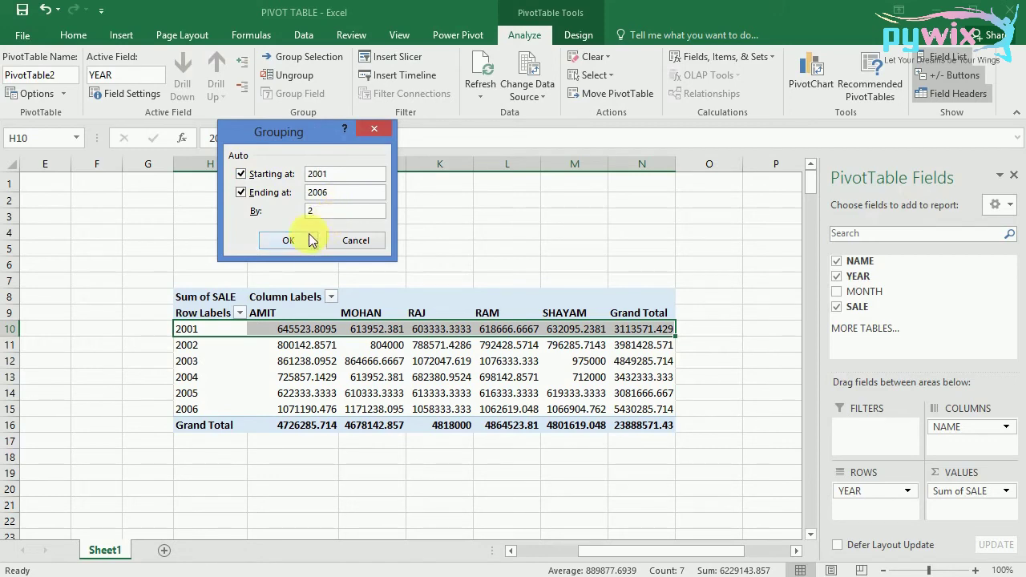
left_click(276, 240)
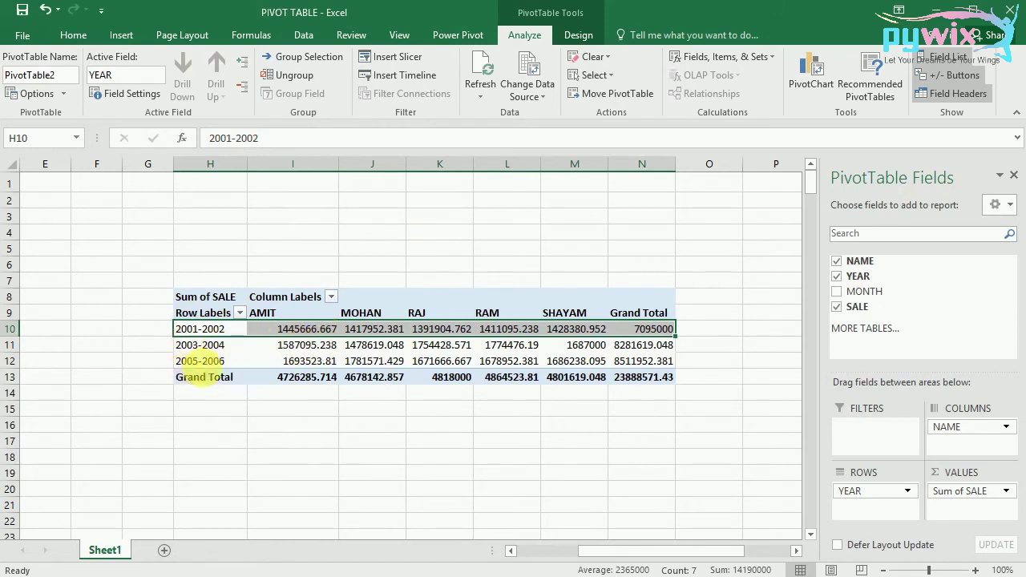
Step: Move the RAJ column to the beginning, ahead of AMIT, MOHAN, RAM and SHAYAM
mouse_move(299, 365)
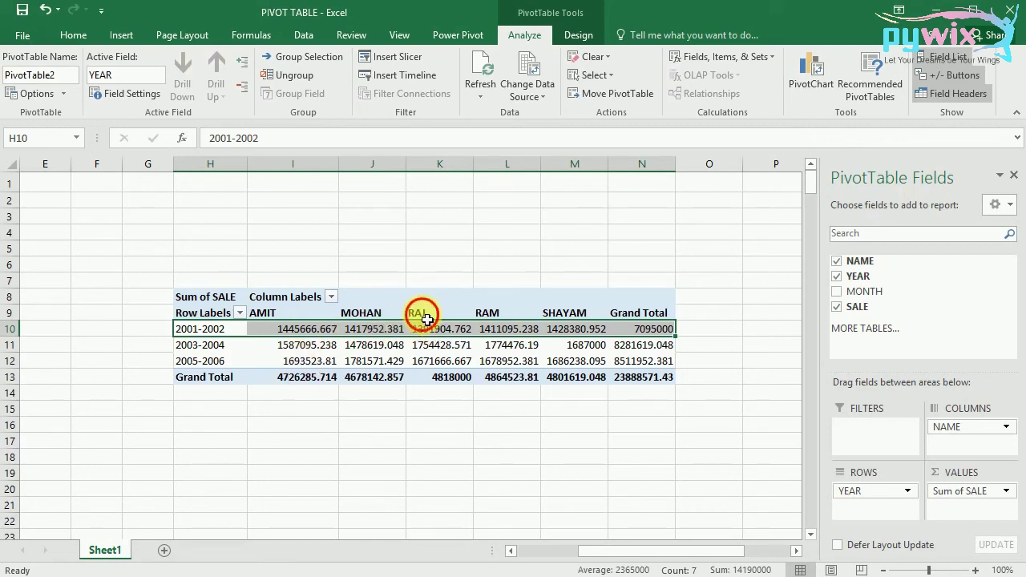
left_click(427, 319)
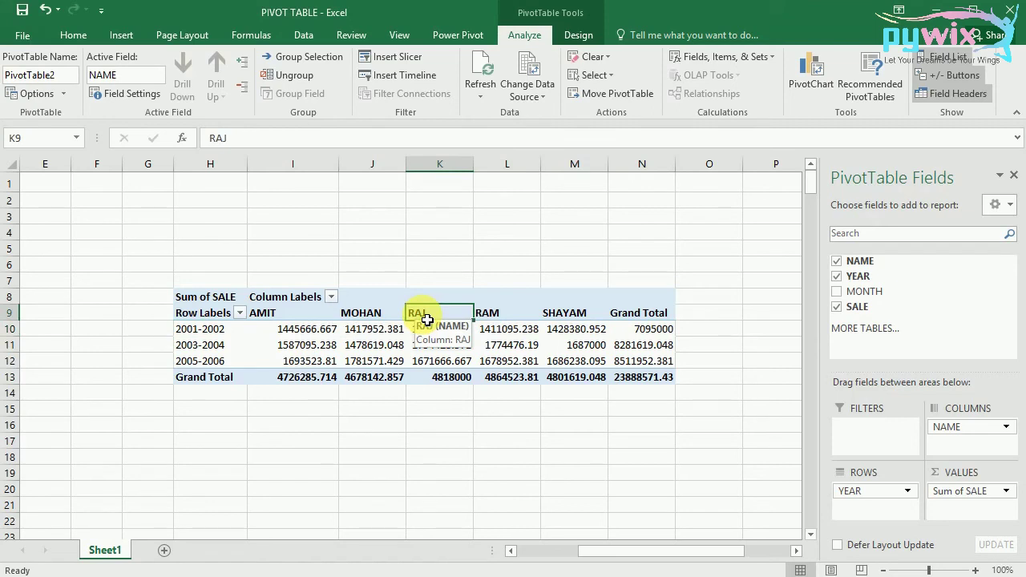
right_click(423, 319)
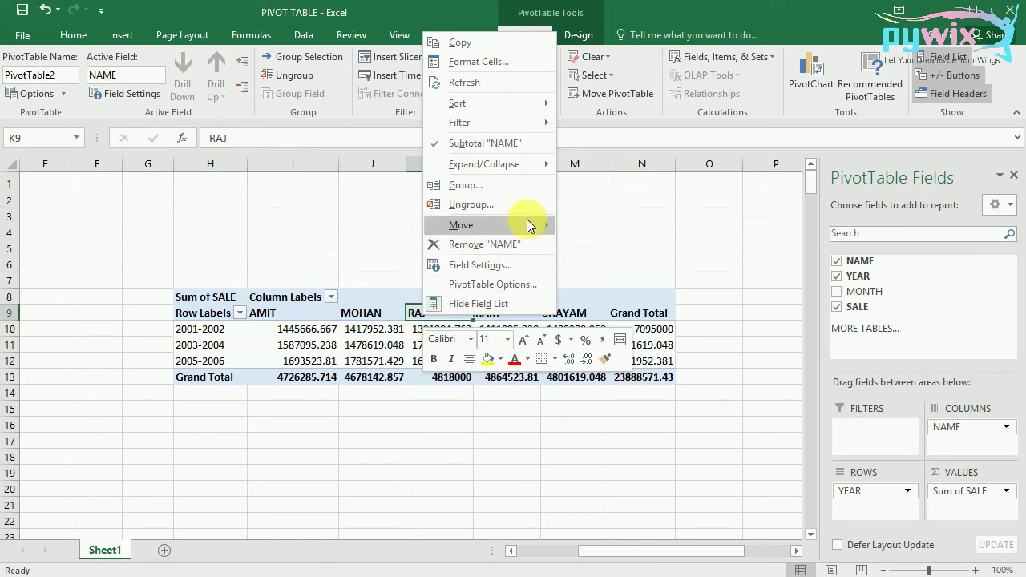
mouse_move(526, 222)
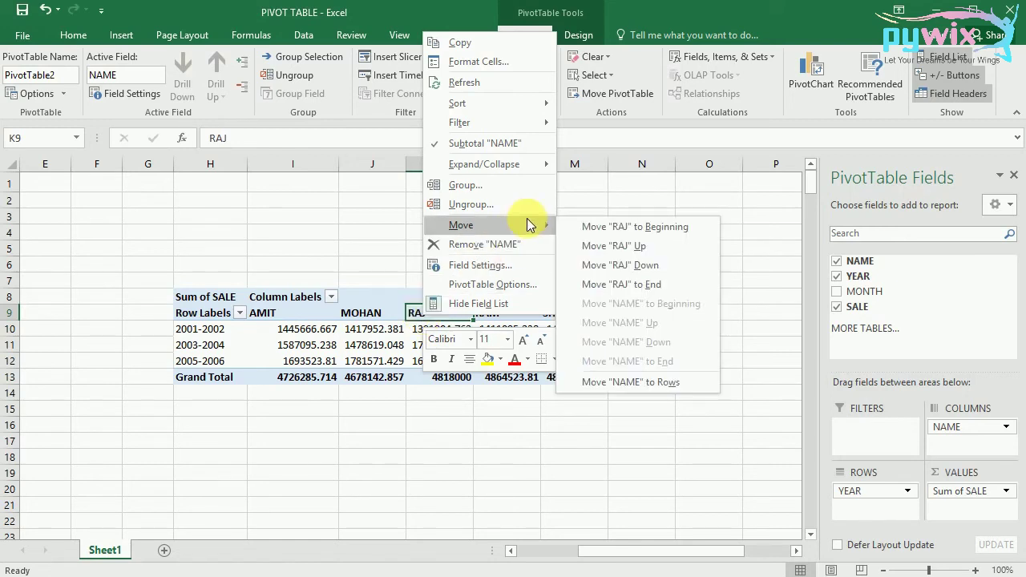
left_click(629, 228)
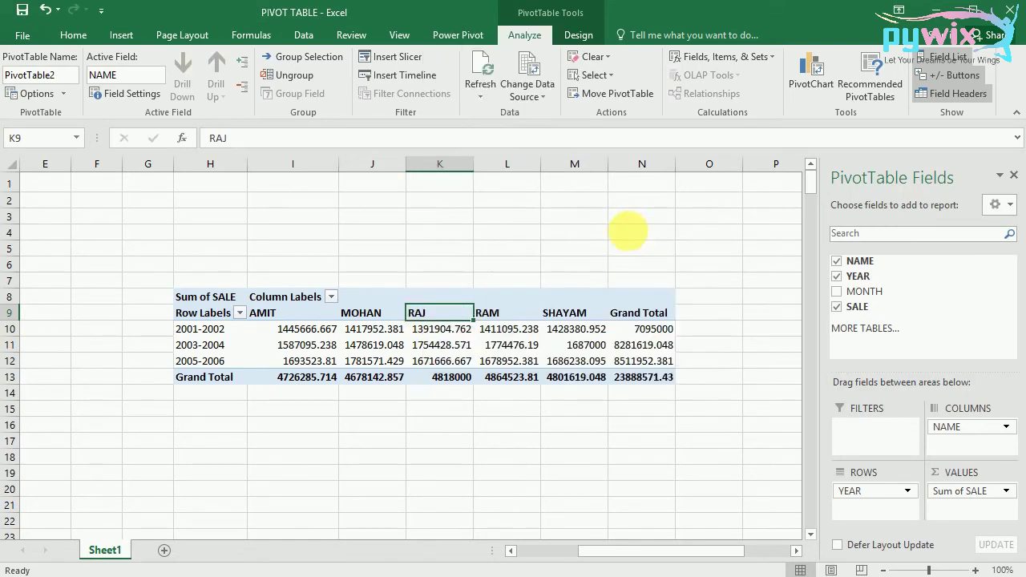
left_click(633, 233)
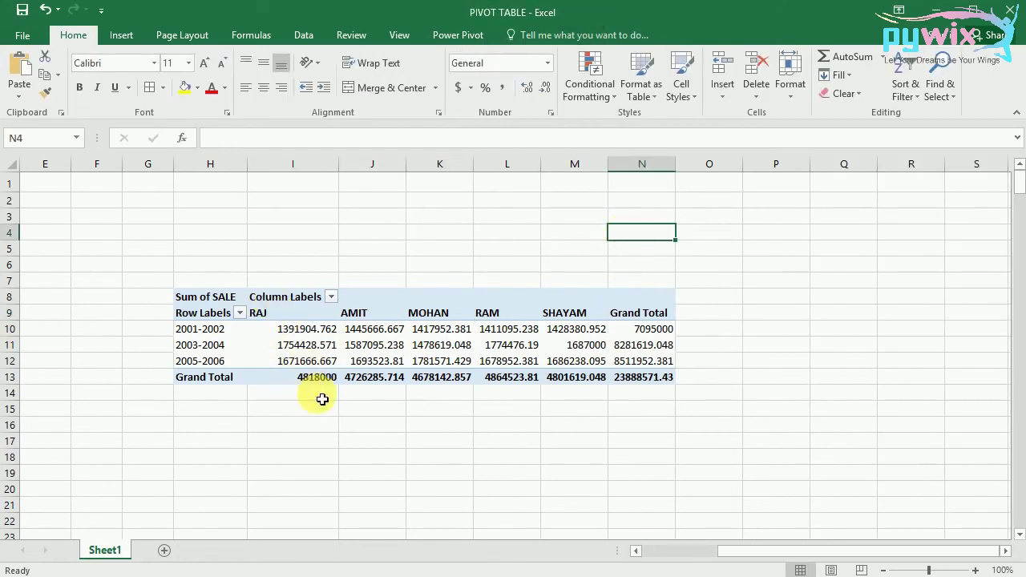
Step: Add MONTH to the PivotTable's report filters and filter it to JAN
left_click(311, 344)
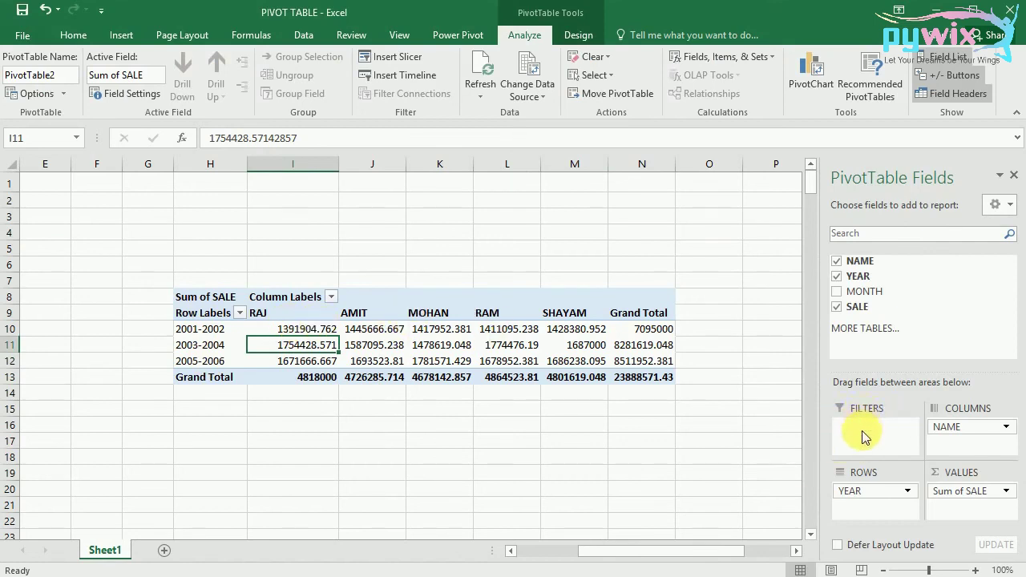
mouse_move(864, 291)
left_mouse_down()
mouse_move(892, 418)
mouse_move(878, 432)
left_mouse_up()
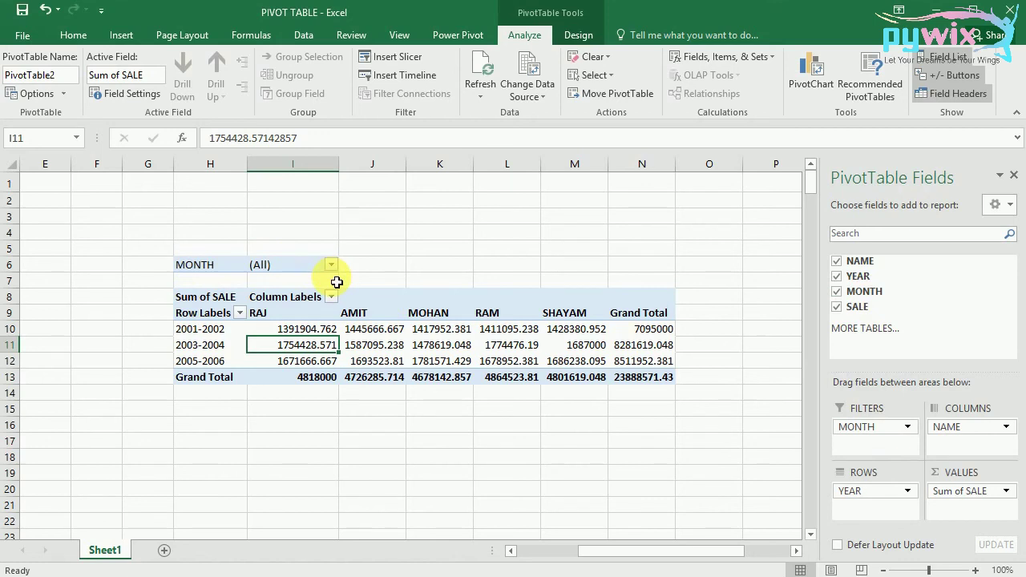
left_click(331, 265)
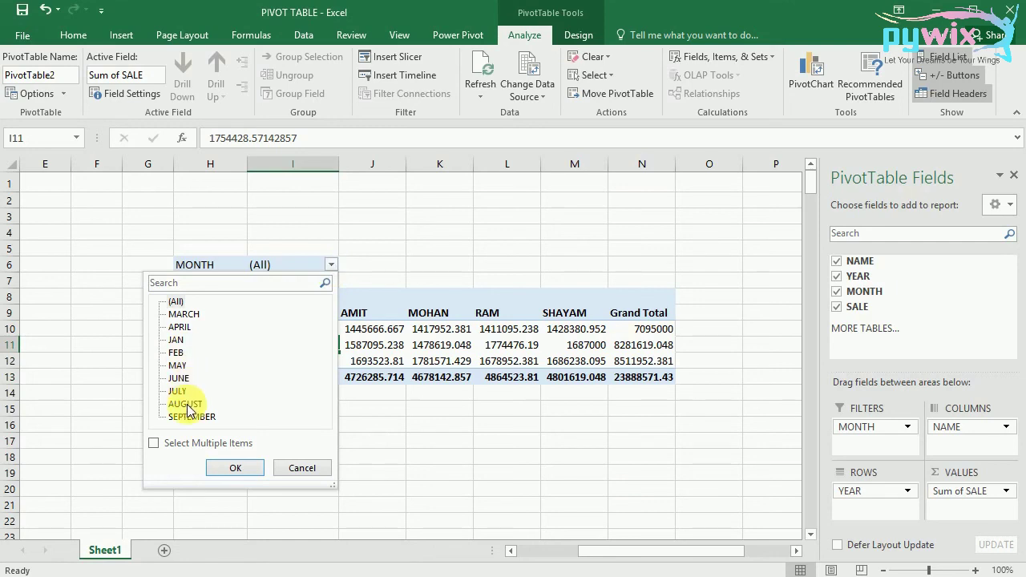
left_click(180, 341)
left_click(240, 468)
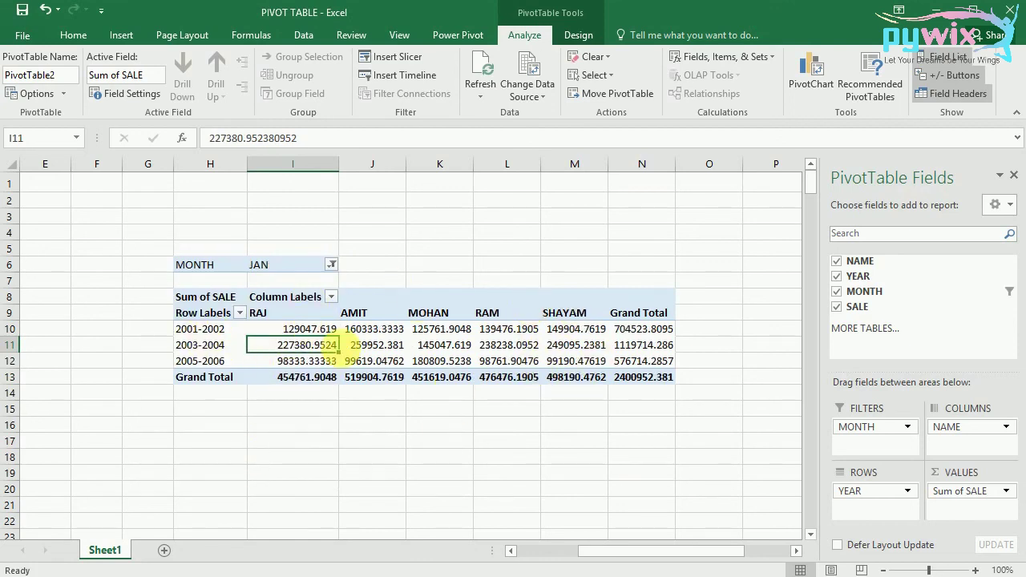
Step: Change the MONTH filter to FEB, giving a grand total of 2457619.048
left_click(331, 264)
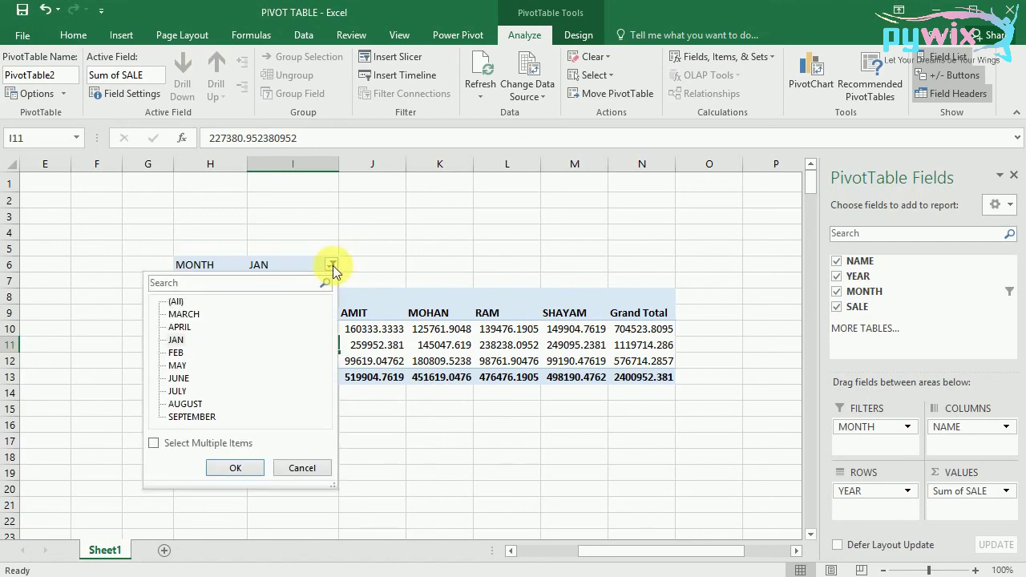
left_click(176, 352)
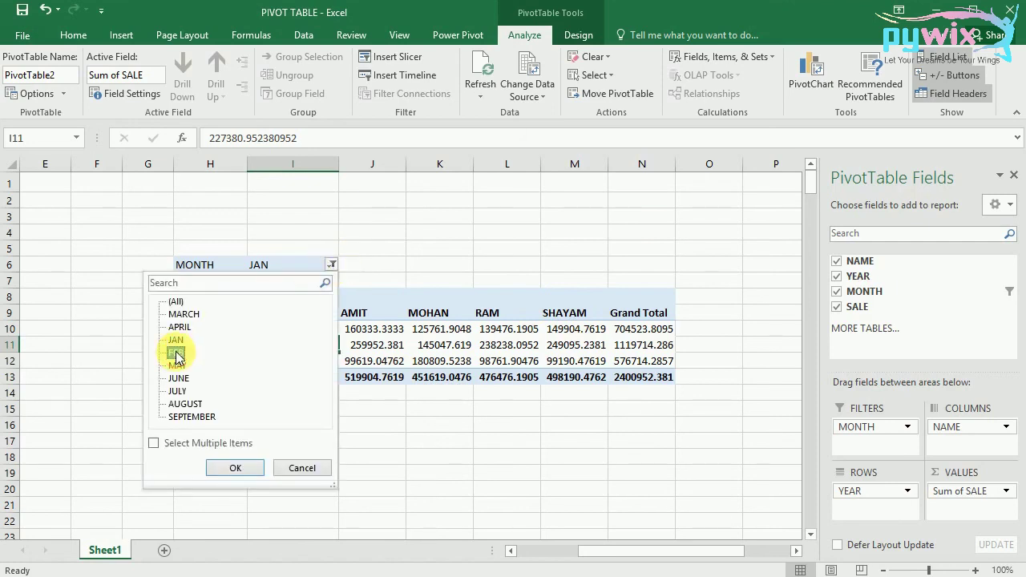
left_click(240, 468)
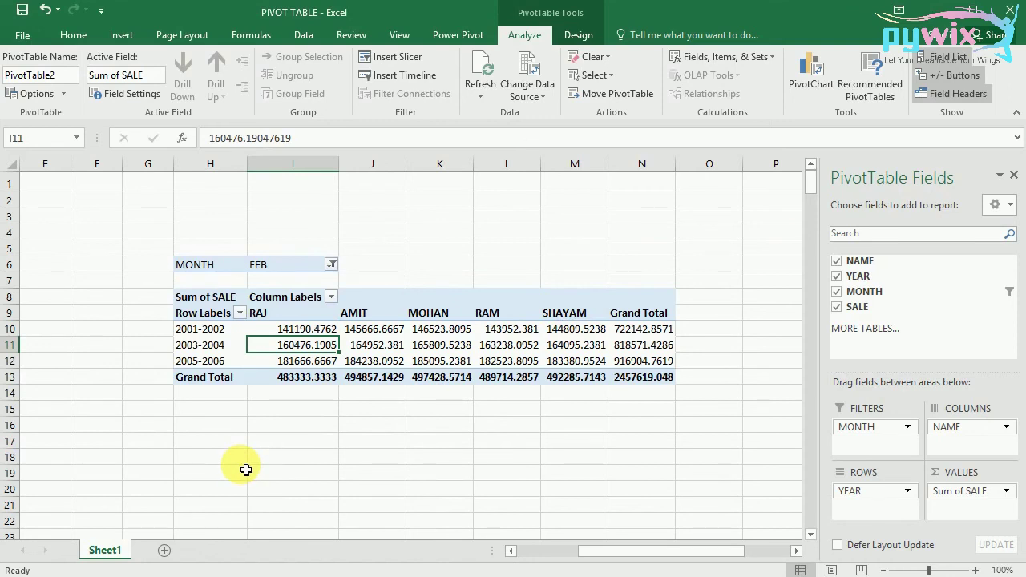